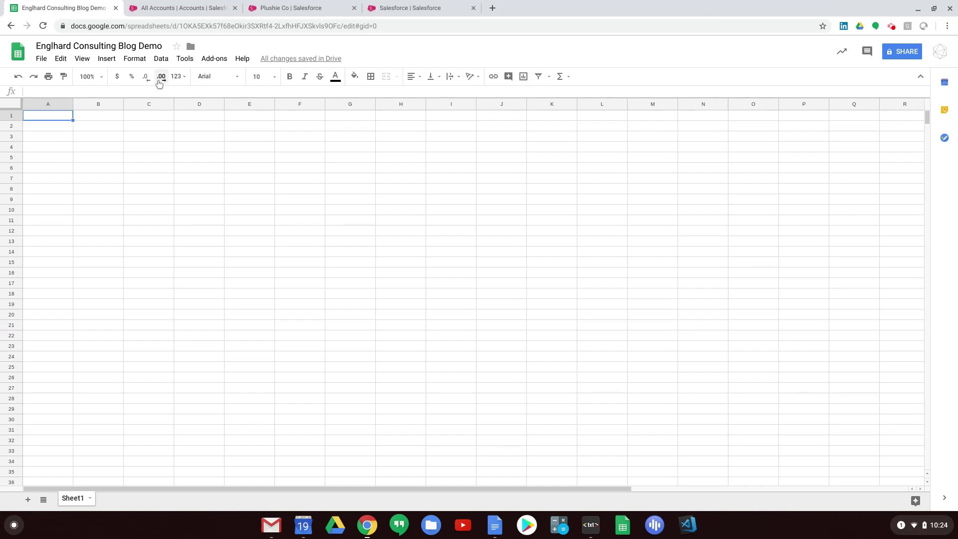
# Enable the Data connector for Salesforce add-on for this spreadsheet from the Add-ons menu.
pyautogui.click(215, 60)
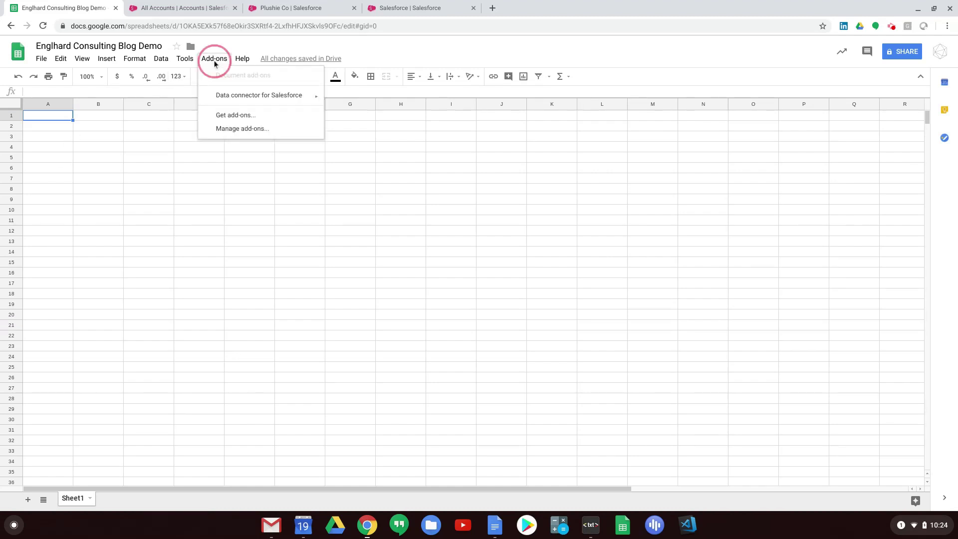
pyautogui.moveTo(239, 95)
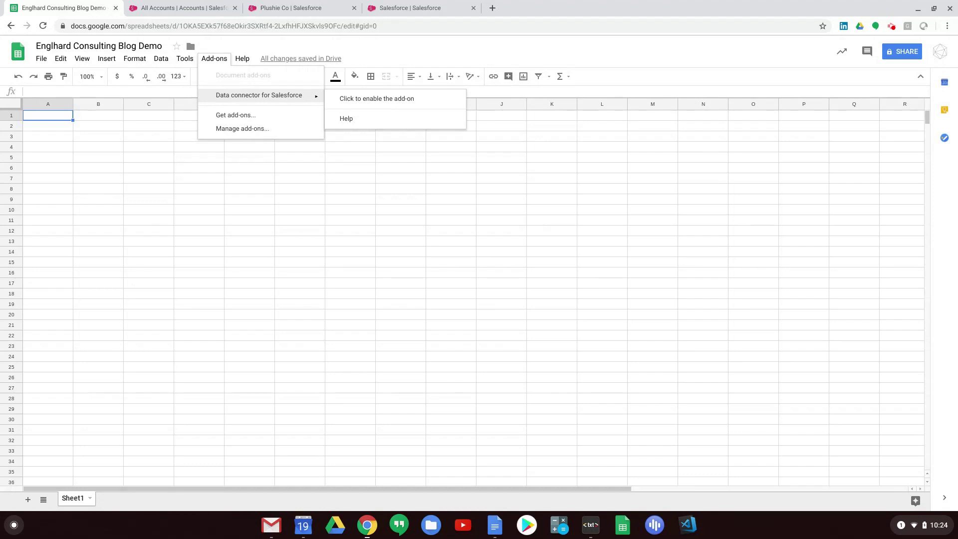
pyautogui.click(348, 98)
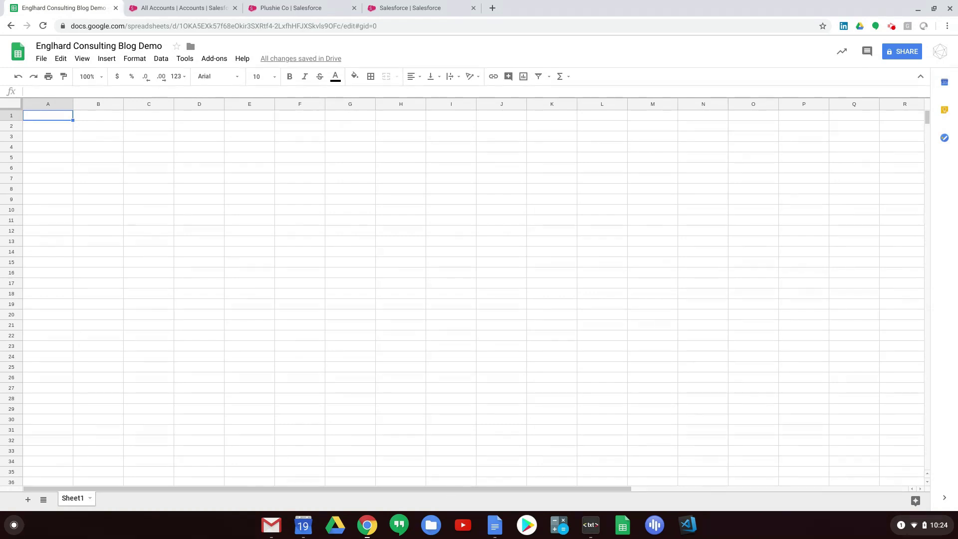
pyautogui.click(227, 59)
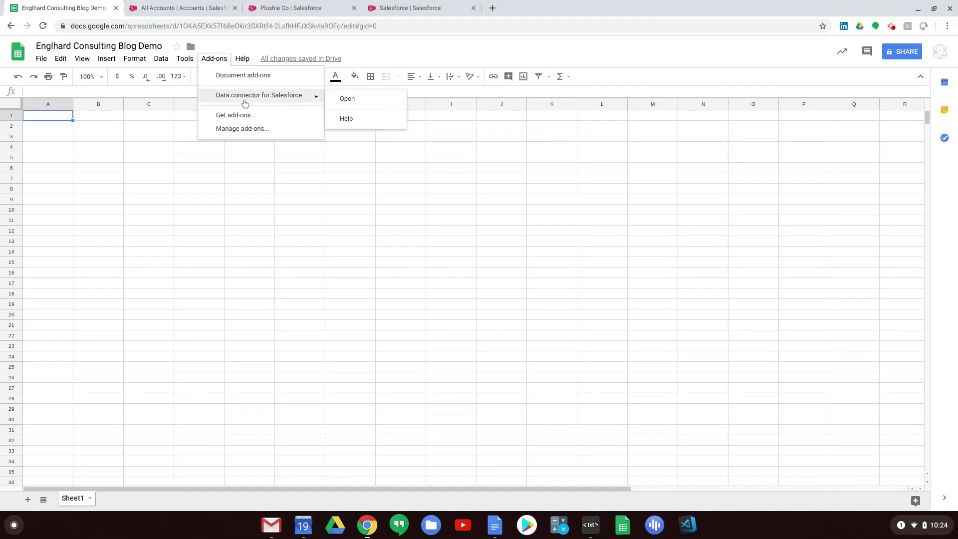
# Launch the Salesforce connector, review its Login Information, and log out of Salesforce.
pyautogui.click(344, 99)
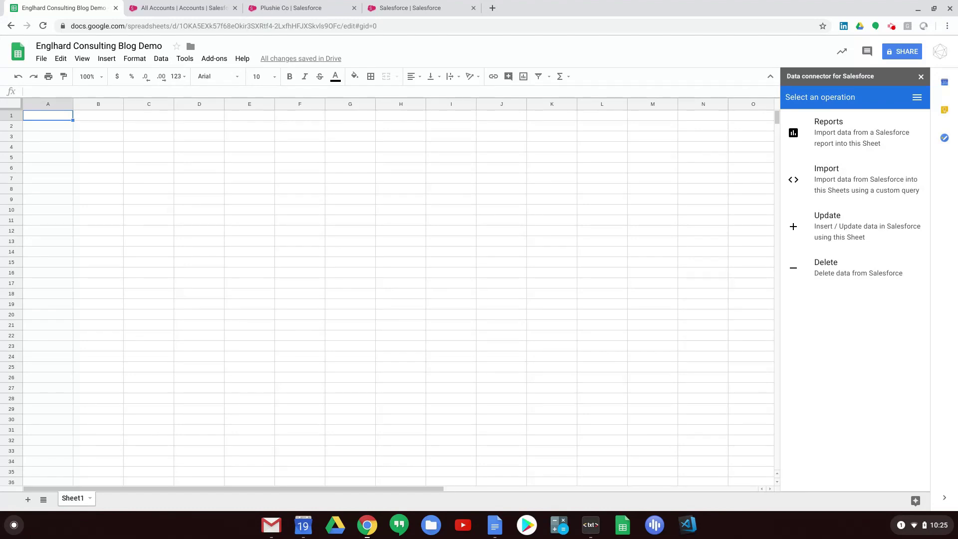
pyautogui.click(920, 102)
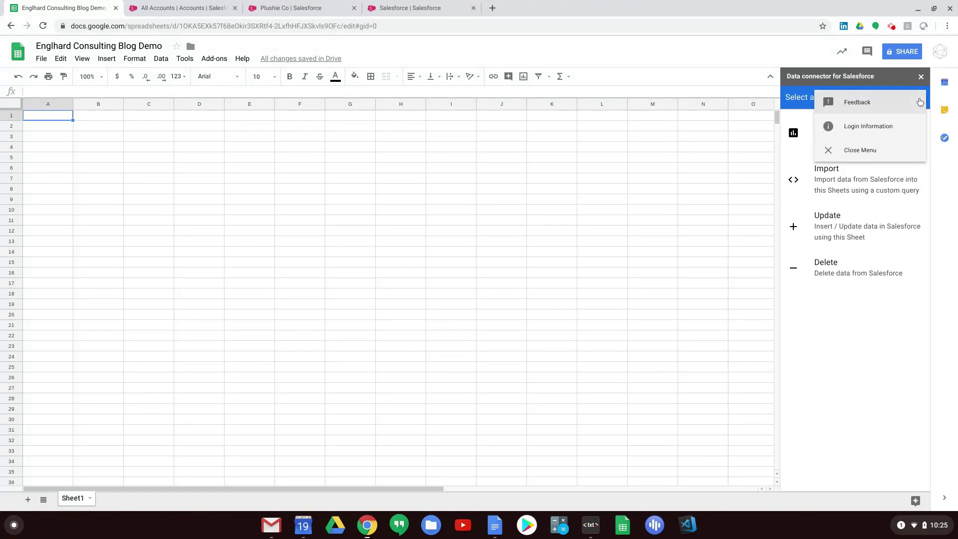
pyautogui.click(901, 129)
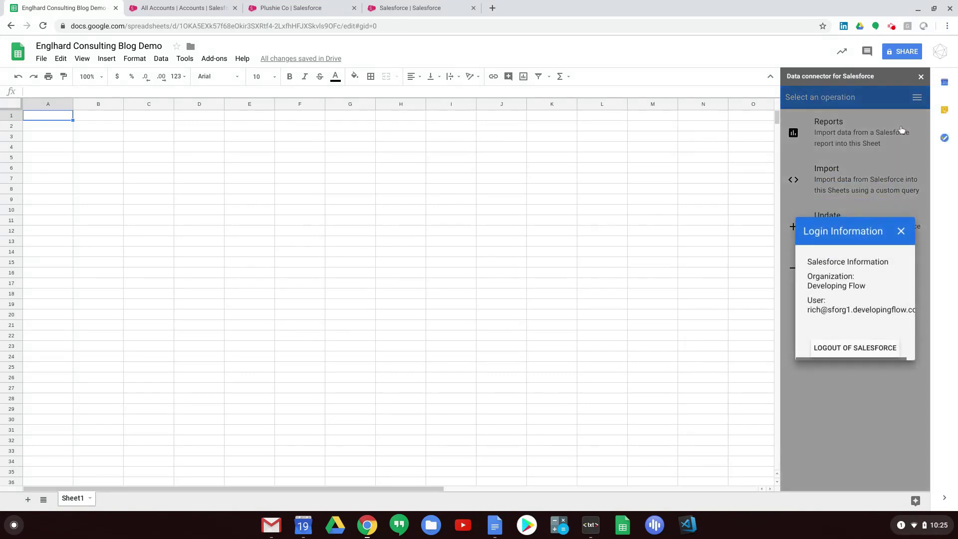
pyautogui.click(864, 351)
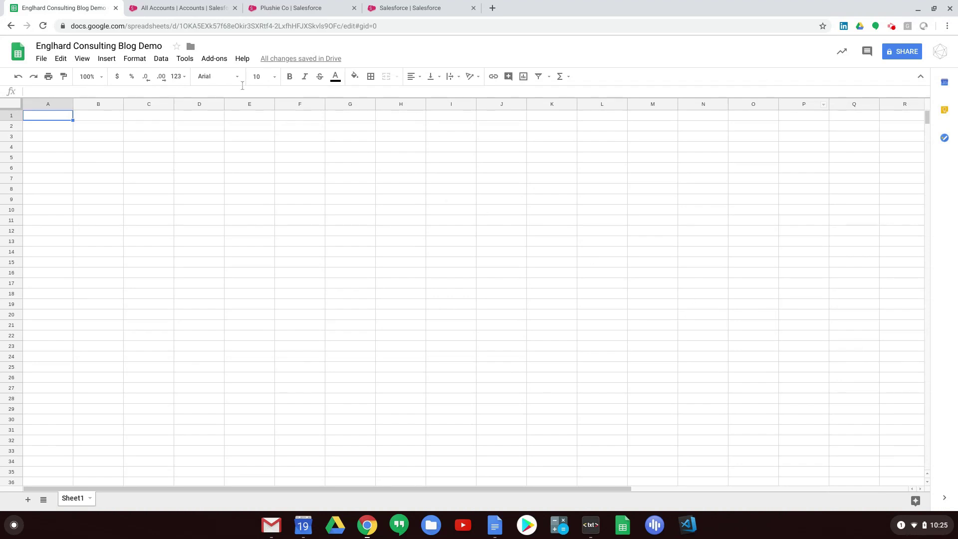
pyautogui.click(218, 63)
# Relaunch the connector, pick the Sandbox environment, and authorize with Salesforce.
pyautogui.moveTo(245, 99)
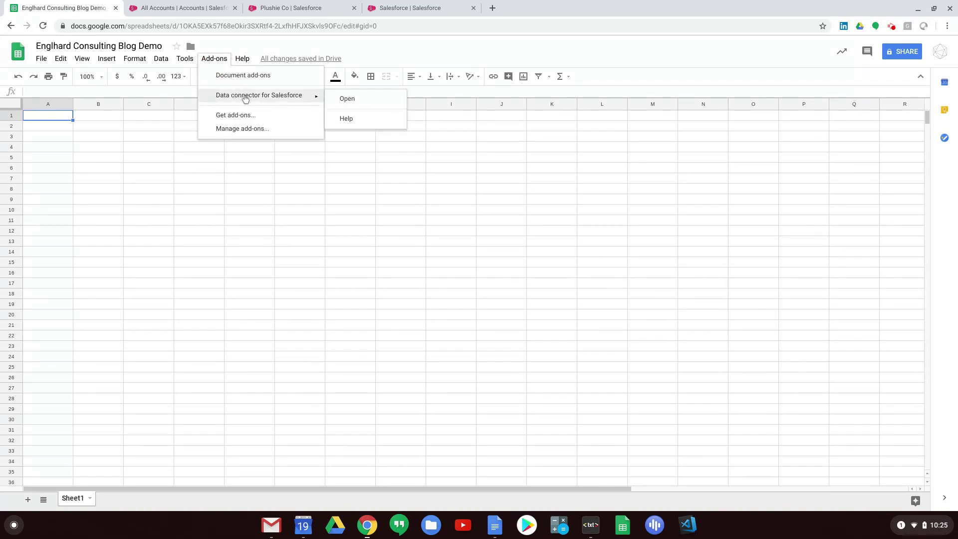
pyautogui.click(353, 106)
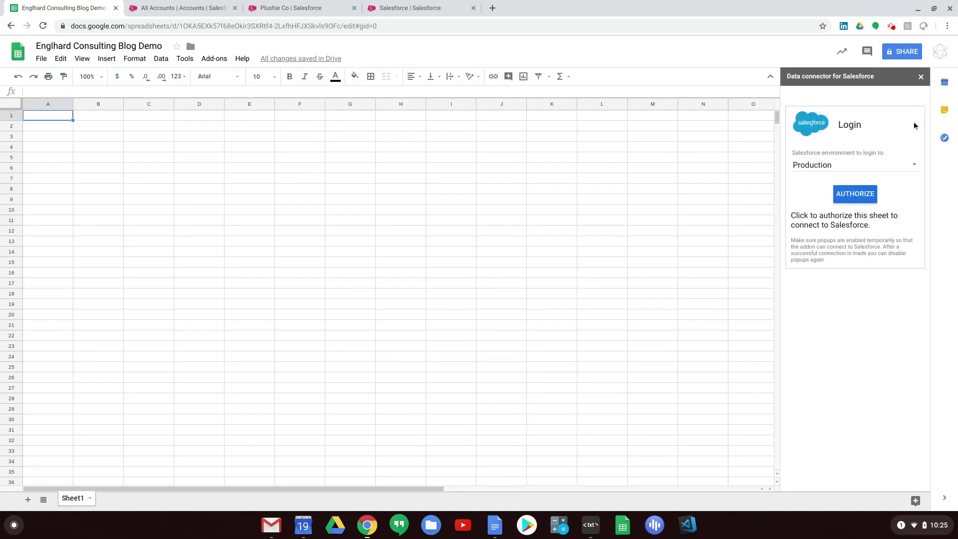
pyautogui.click(857, 167)
pyautogui.click(865, 200)
pyautogui.click(857, 224)
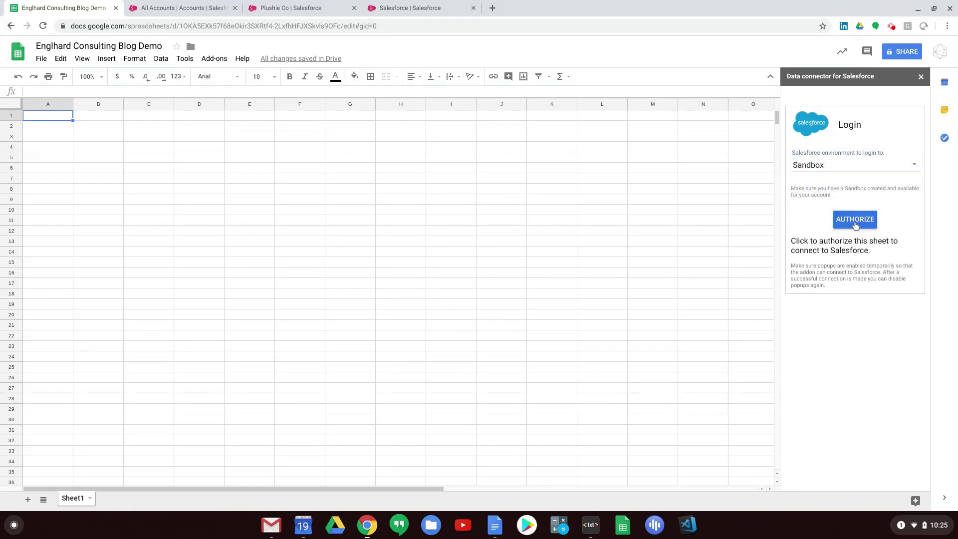
pyautogui.click(855, 223)
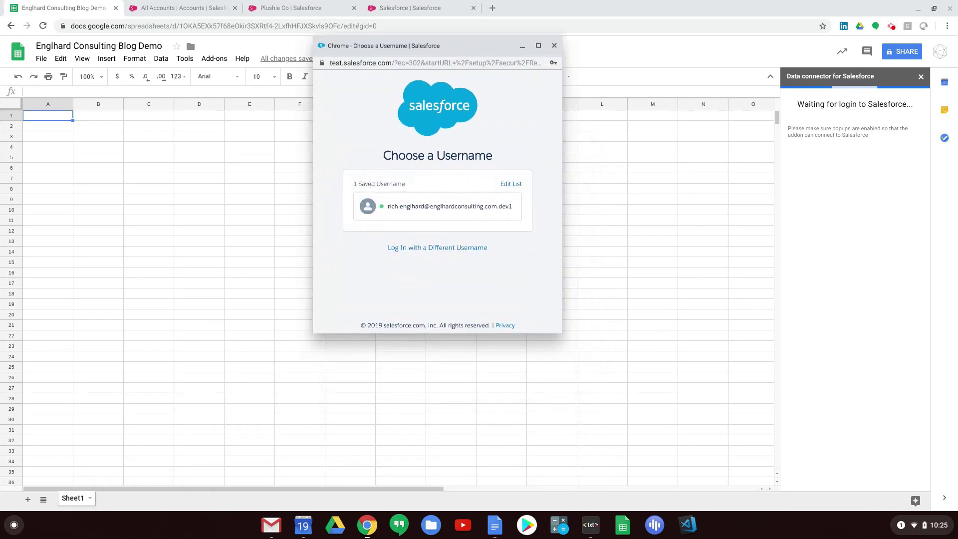
# Sign in with the saved sandbox username, allow access, and close the authentication window.
pyautogui.click(439, 211)
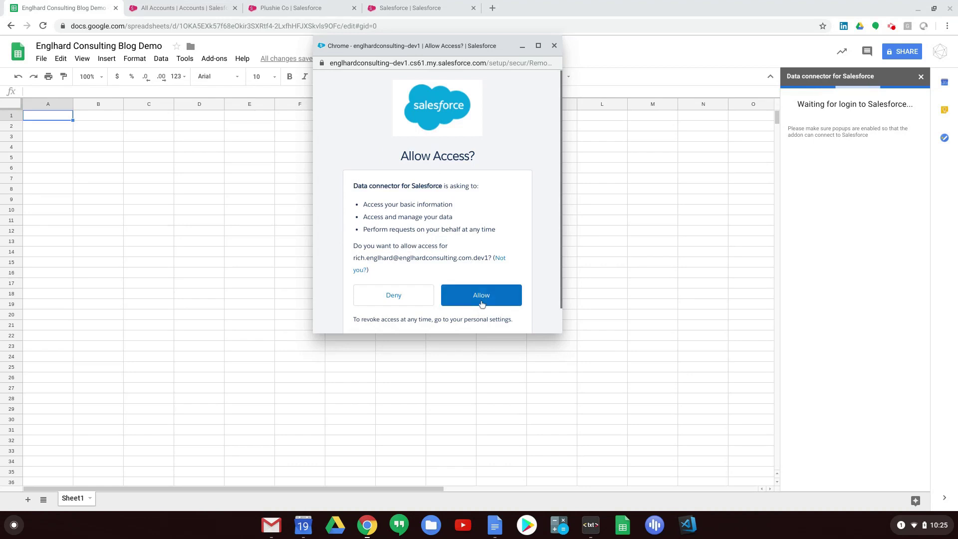
pyautogui.click(481, 297)
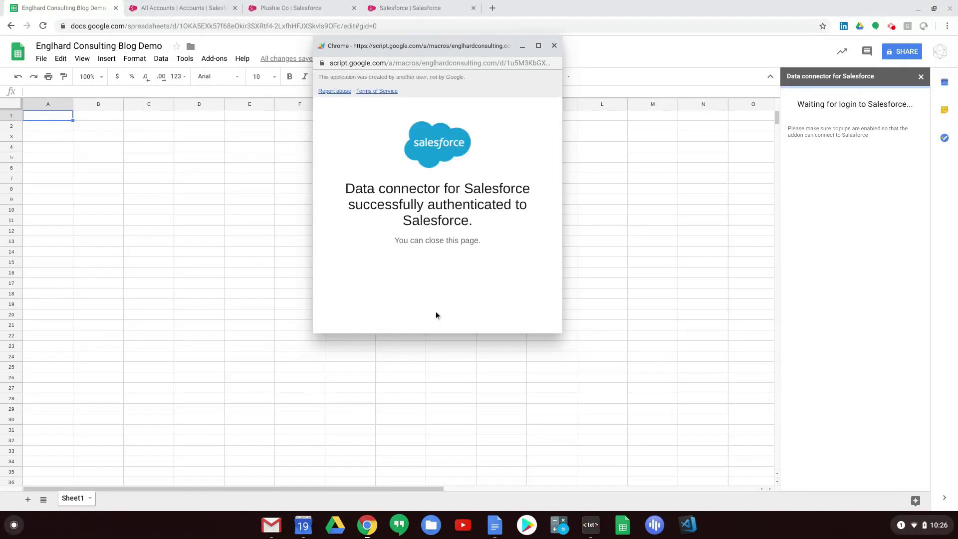
pyautogui.click(554, 46)
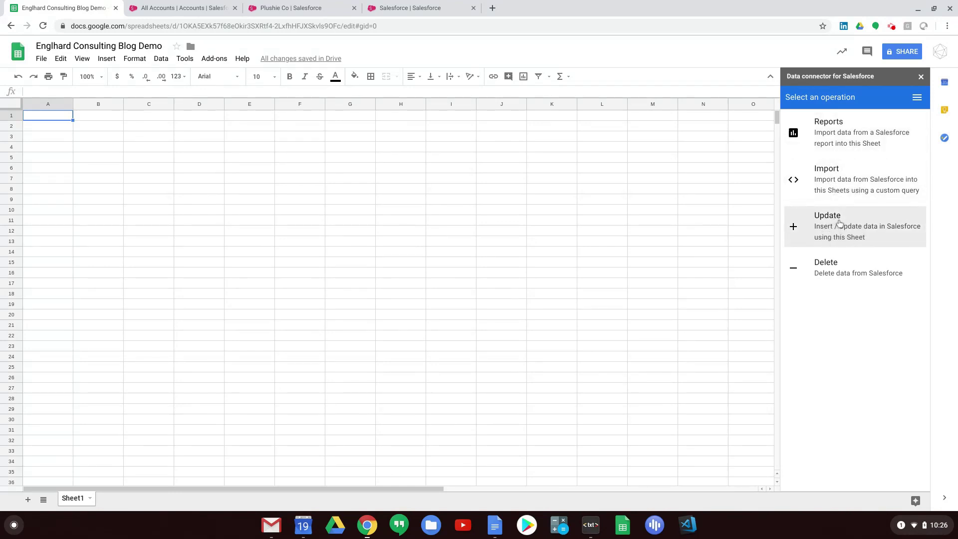
# Start an Import from the Account object and include the Account Name field.
pyautogui.click(844, 186)
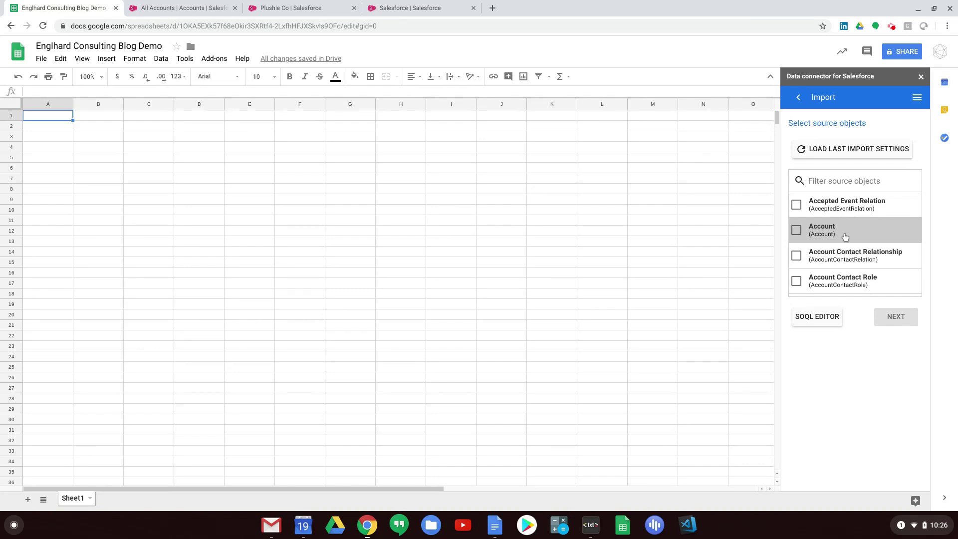
pyautogui.click(796, 231)
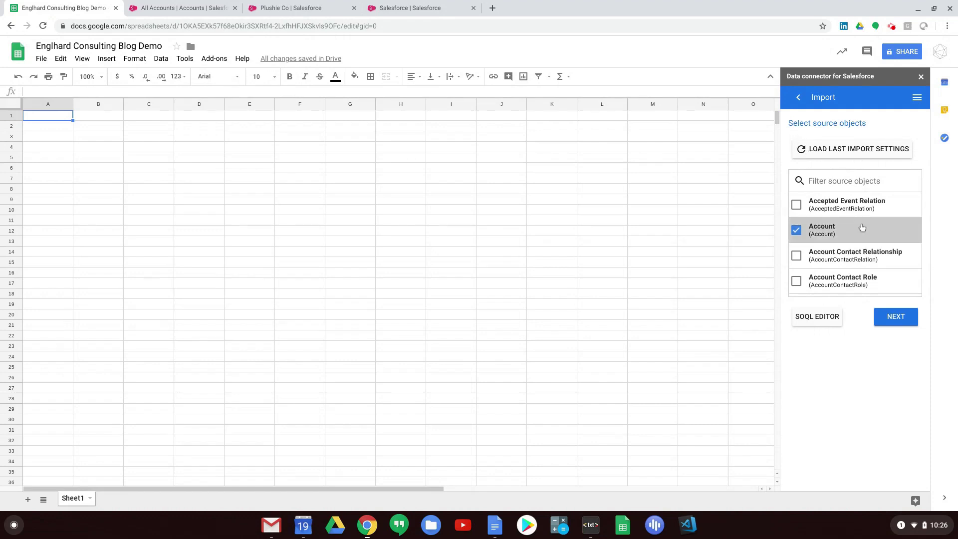
pyautogui.click(896, 325)
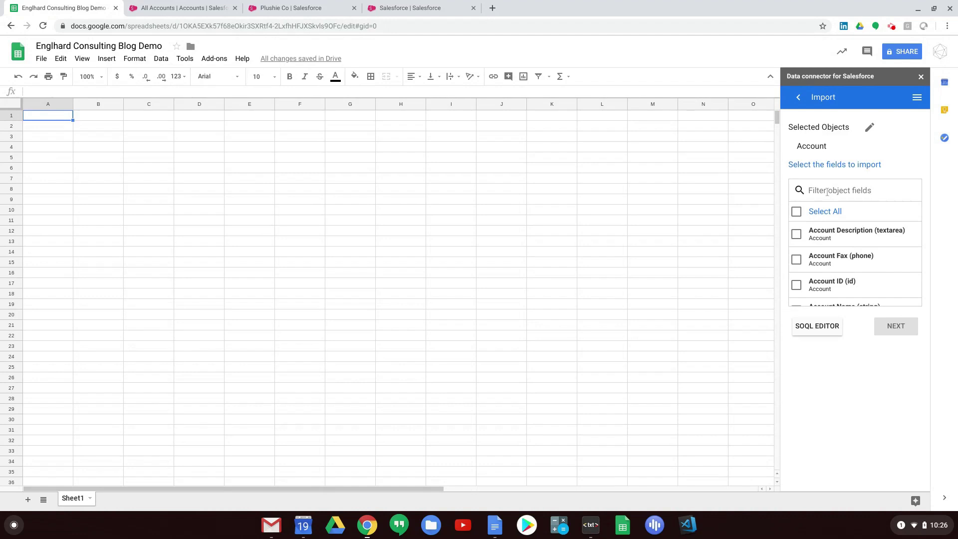
pyautogui.click(826, 192)
pyautogui.write('name')
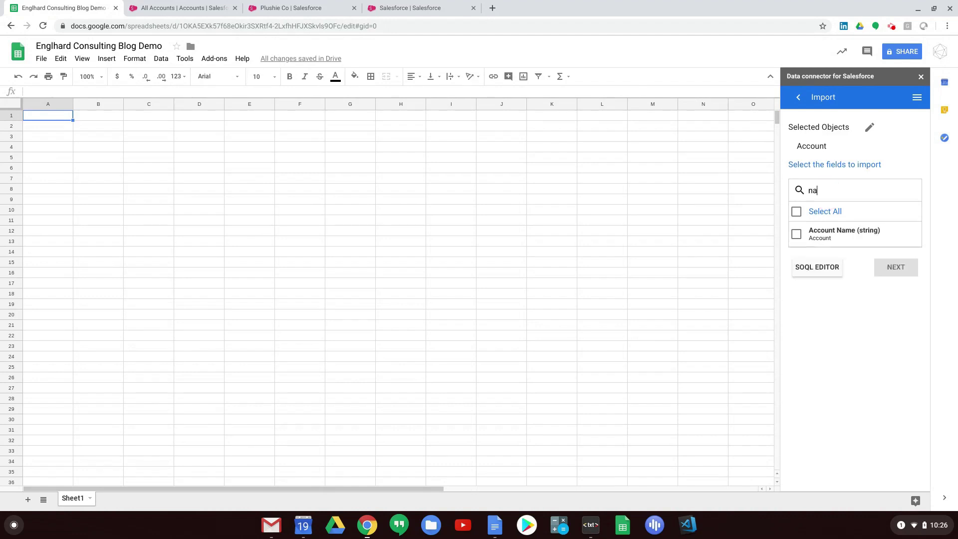
pyautogui.click(796, 235)
# Add Billing City, Country, State/Province, Street and Zip/Postal Code fields.
pyautogui.press('BackSpace')
pyautogui.press('BackSpace')
pyautogui.press('BackSpace')
pyautogui.press('BackSpace')
pyautogui.write('billing')
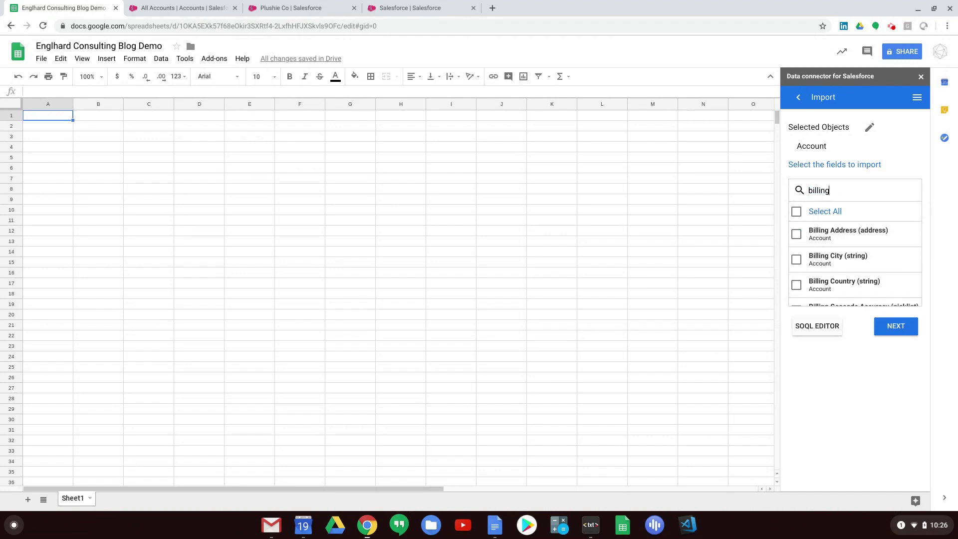
pyautogui.click(796, 259)
pyautogui.click(796, 285)
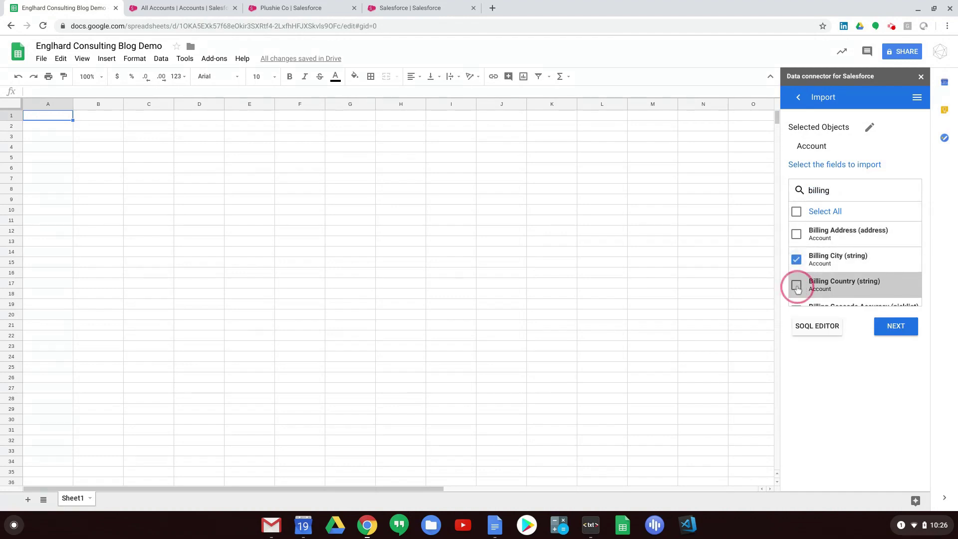
pyautogui.scroll(-1, 811, 280)
pyautogui.scroll(-3, 812, 279)
pyautogui.click(800, 294)
pyautogui.scroll(-2, 801, 295)
pyautogui.click(797, 275)
pyautogui.click(798, 302)
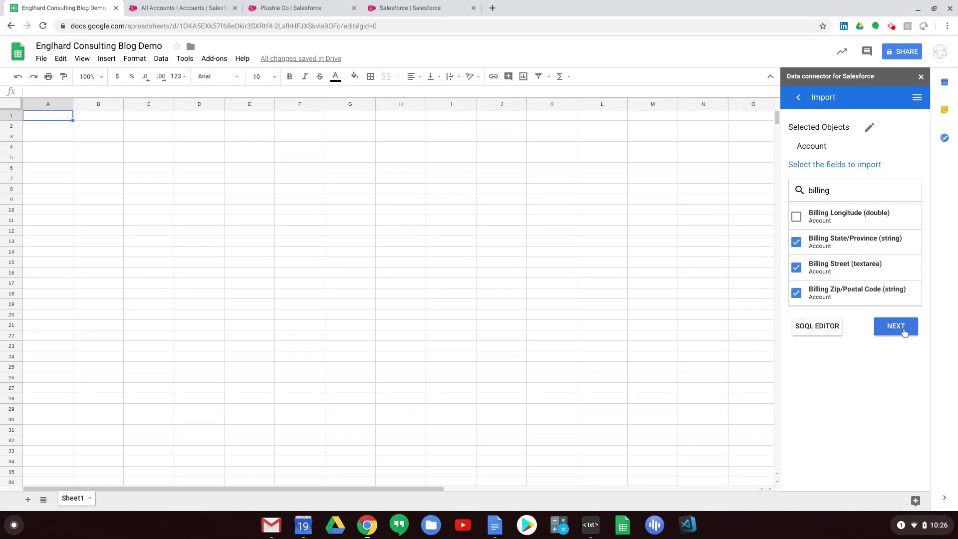
# Add the Account ID field and continue to the filtering step.
pyautogui.click(795, 185)
pyautogui.hotkey('ctrl', 'a')
pyautogui.press('BackSpace')
pyautogui.write('id')
pyautogui.scroll(3, 797, 224)
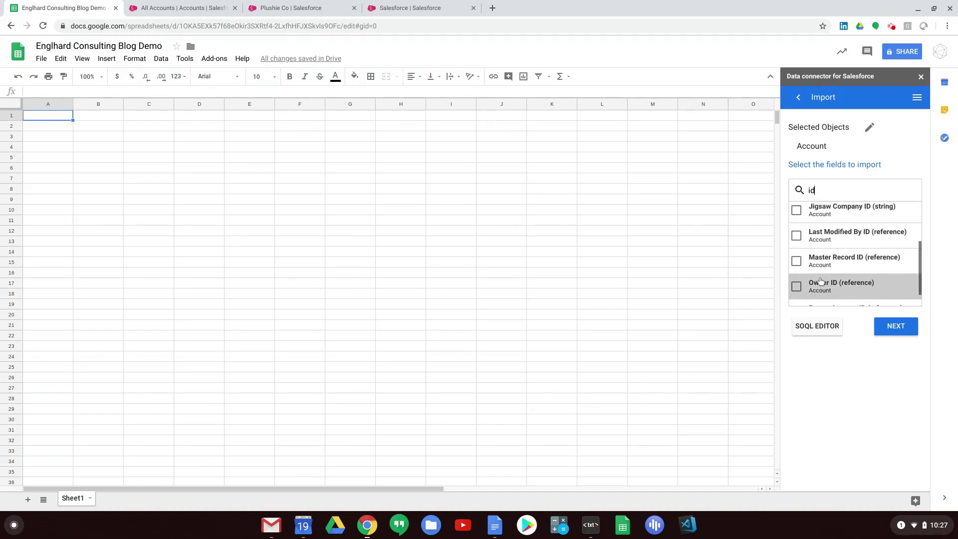
pyautogui.click(797, 223)
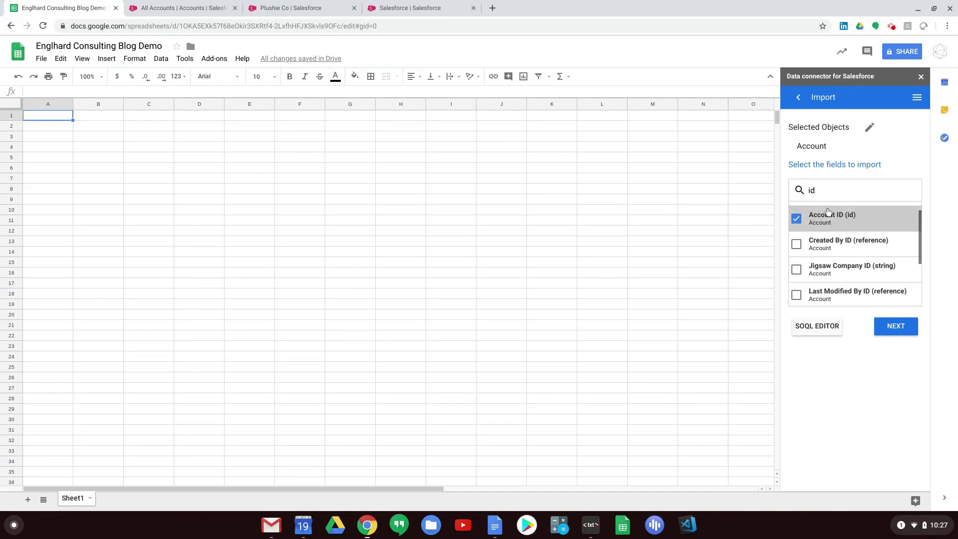
pyautogui.click(888, 332)
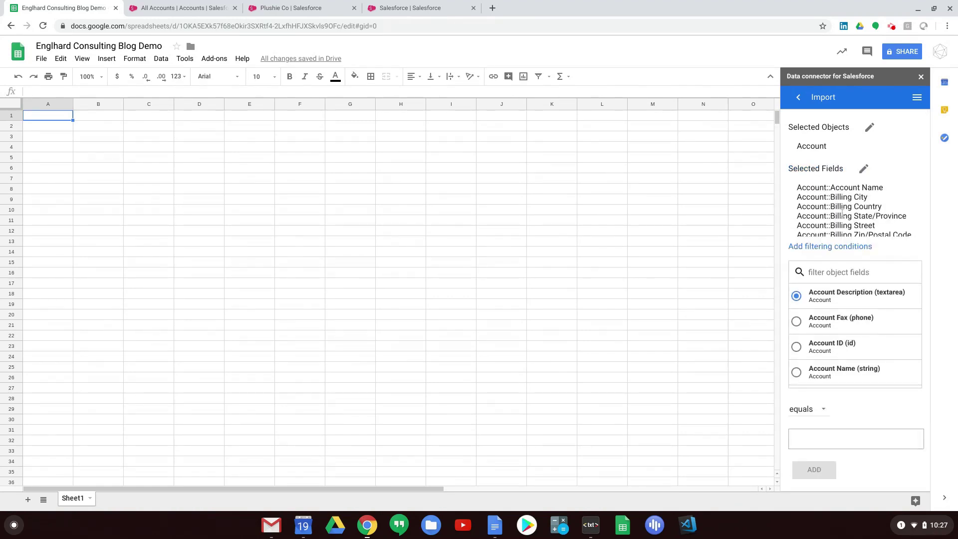
# Filter the Account import to Billing Country 'is not null'.
pyautogui.click(860, 274)
pyautogui.write('country')
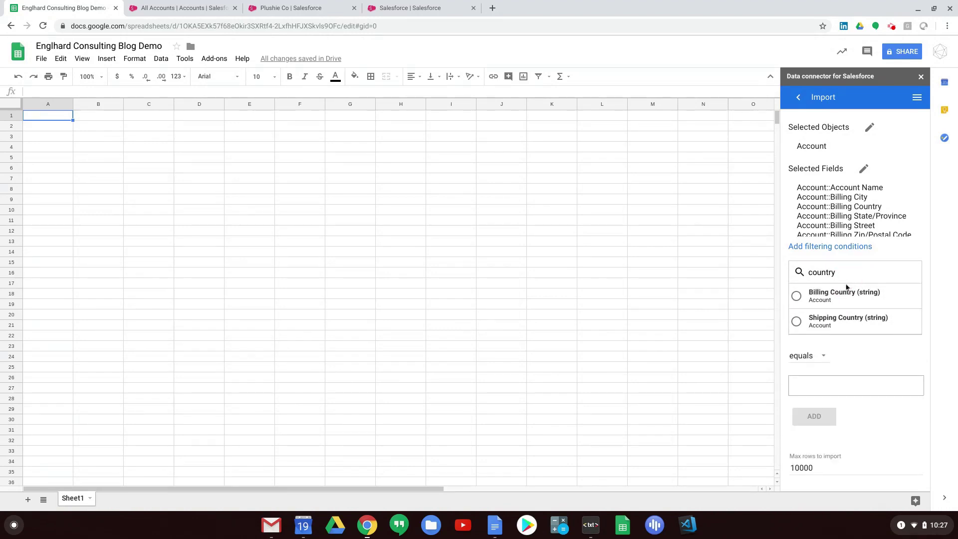
pyautogui.scroll(-1, 842, 291)
pyautogui.click(820, 318)
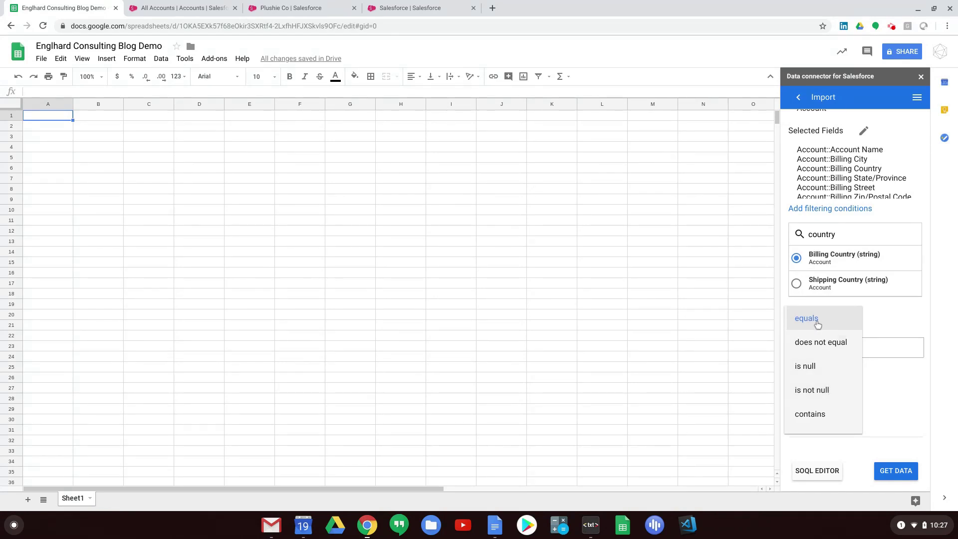
pyautogui.scroll(-1, 847, 352)
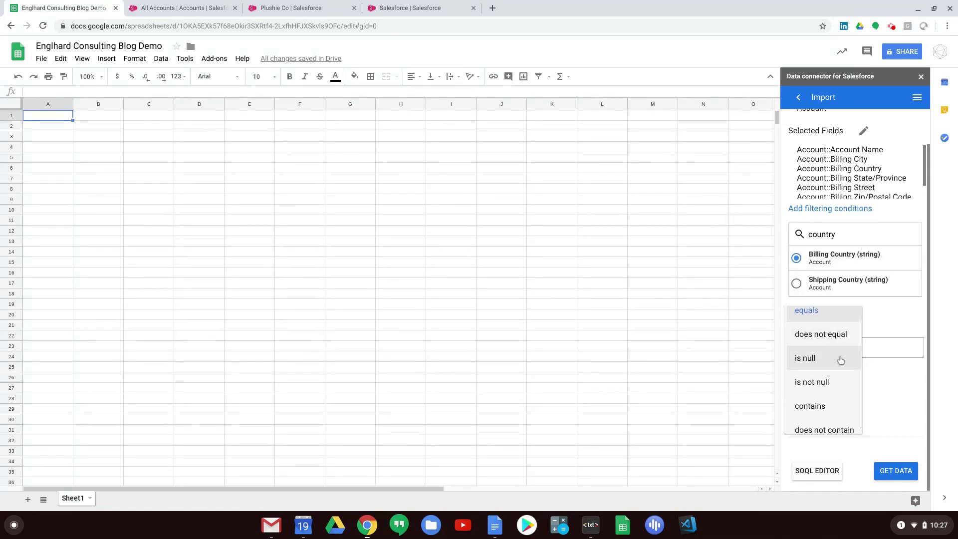
pyautogui.scroll(-1, 843, 360)
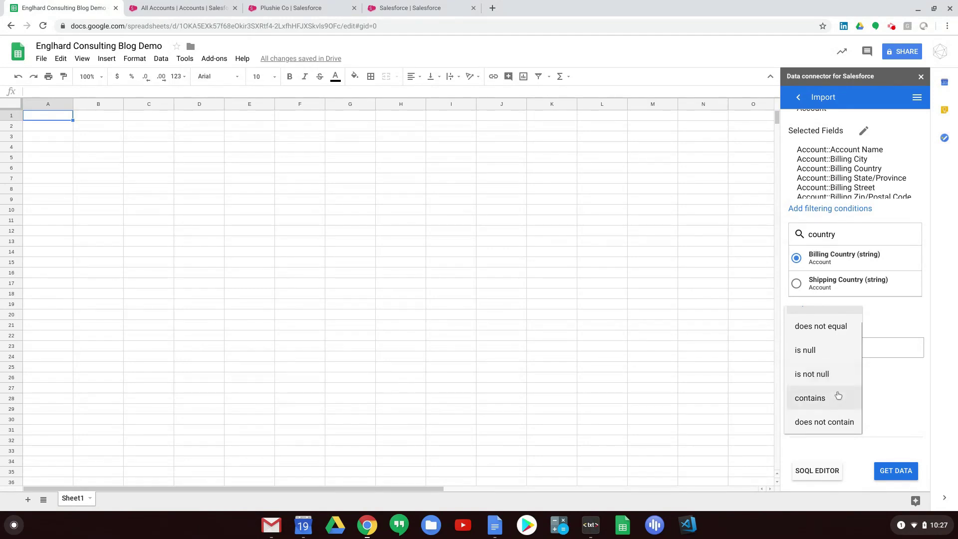
pyautogui.click(831, 382)
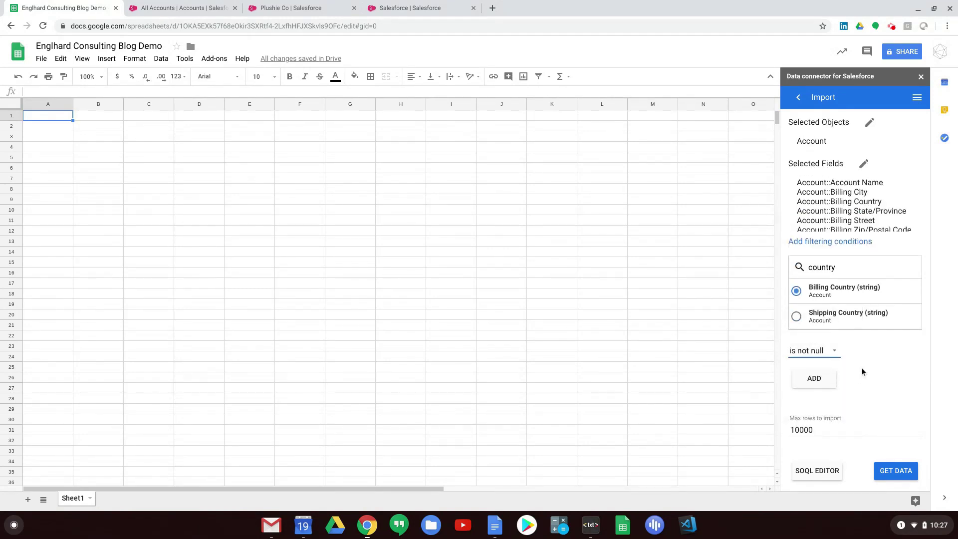
# Get the matching Account data, replacing the sheet's current contents.
pyautogui.click(816, 420)
pyautogui.click(900, 472)
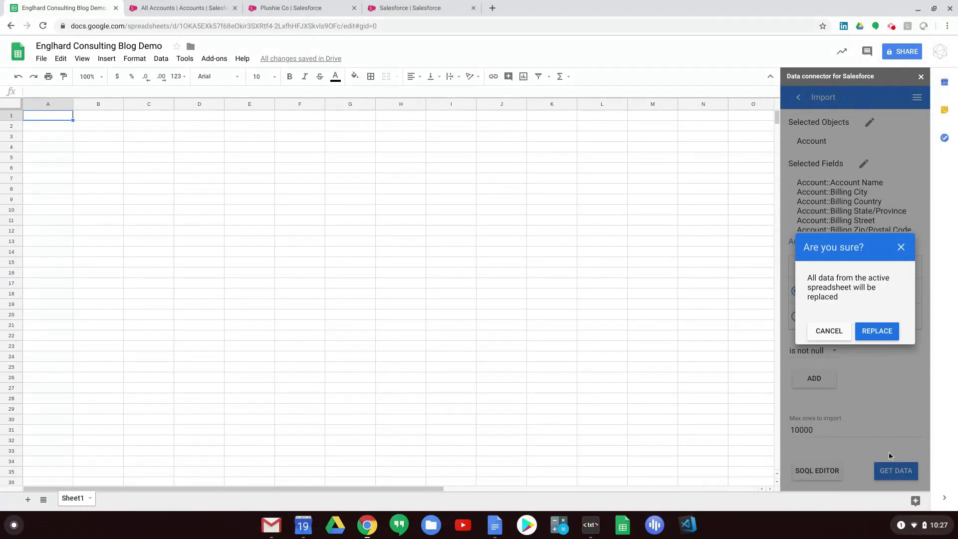
pyautogui.click(868, 333)
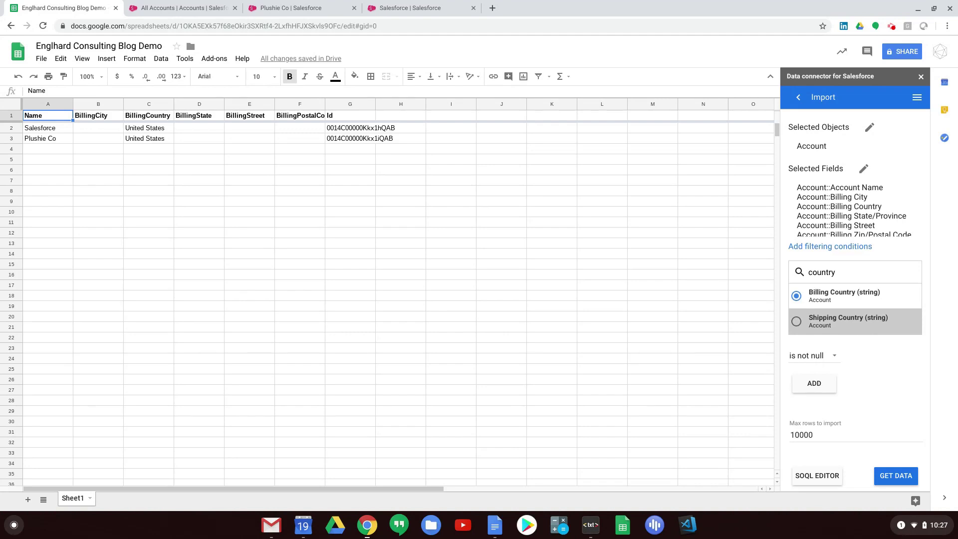
# Enter San Francisco and Naperville in B2:B3, and California and Illinois in D2:D3.
pyautogui.click(107, 129)
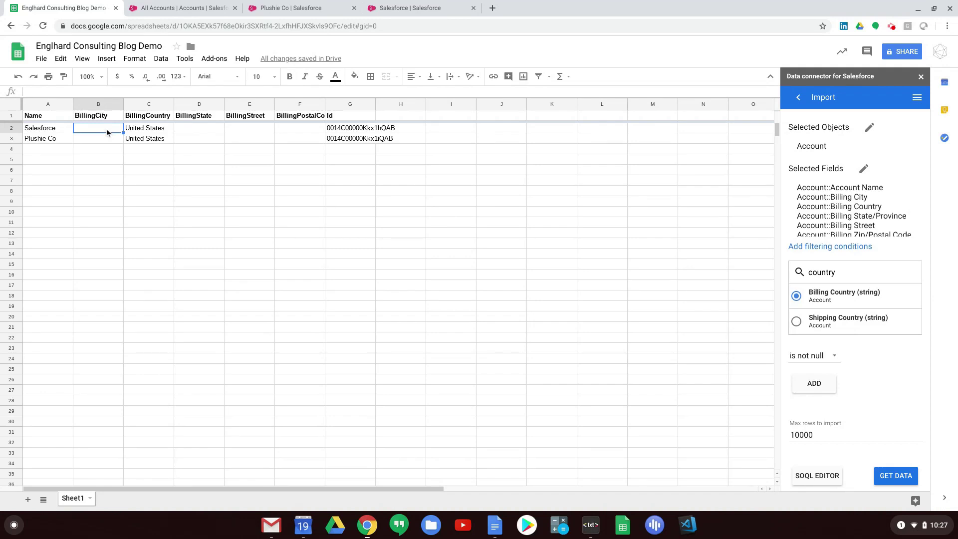
pyautogui.write('San Fra')
pyautogui.write('ni')
pyautogui.write('isco')
pyautogui.press('Return')
pyautogui.write('Naperville')
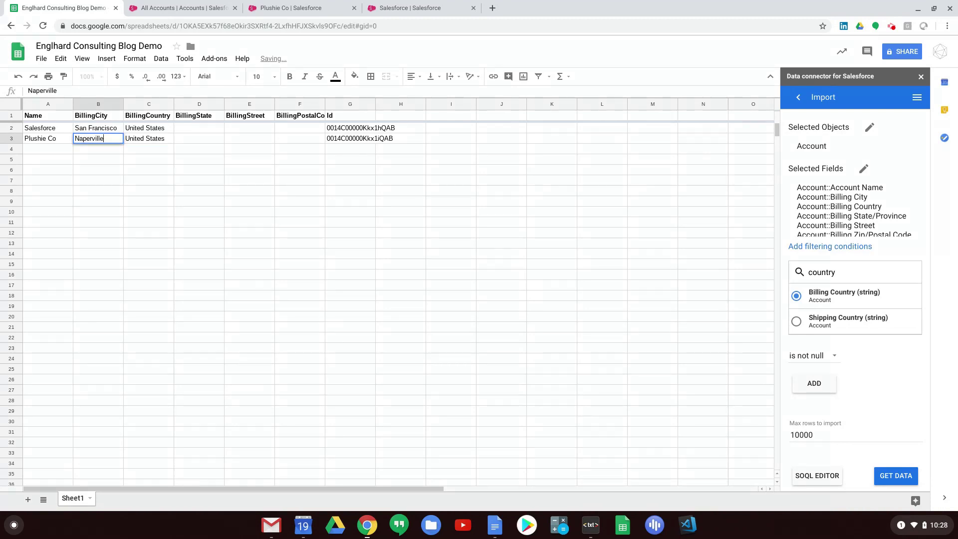
pyautogui.press('Up')
pyautogui.press('Right')
pyautogui.press('Right')
pyautogui.write('Cali')
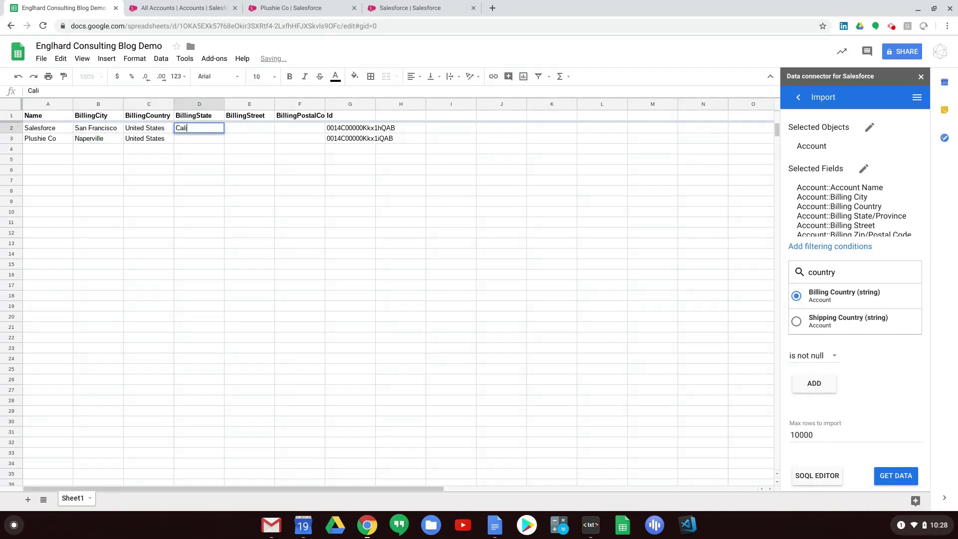
pyautogui.write('fornia')
pyautogui.press('Return')
pyautogui.write('Ill')
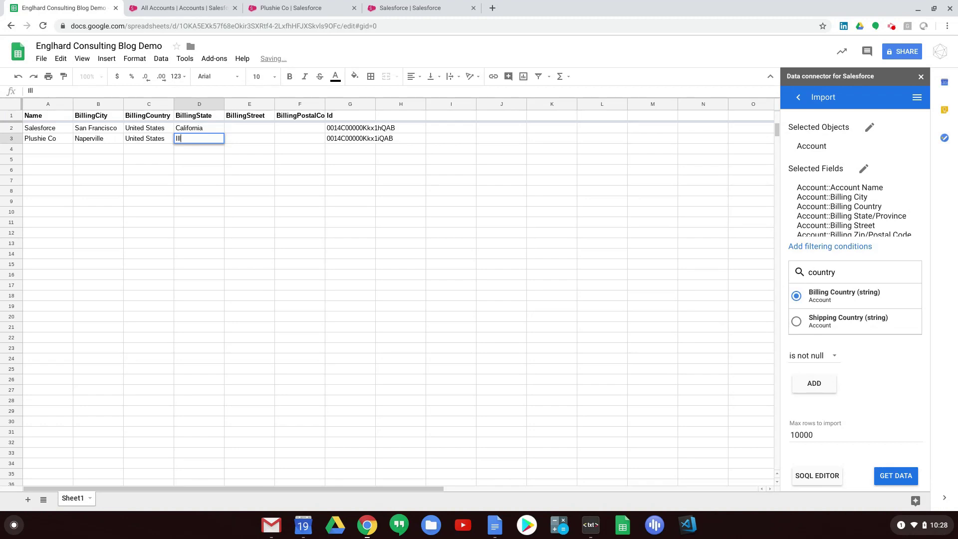
pyautogui.write('inois')
pyautogui.press('Tab')
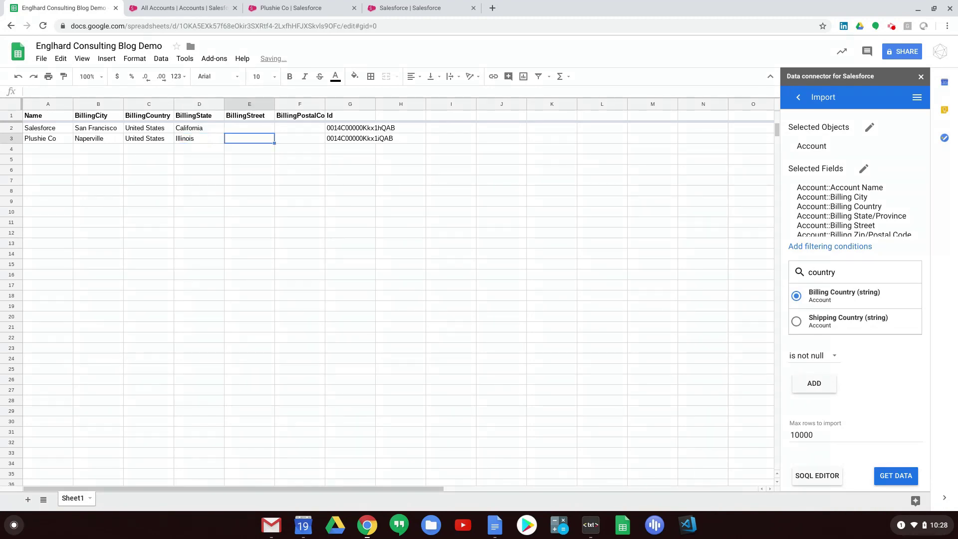
pyautogui.click(798, 97)
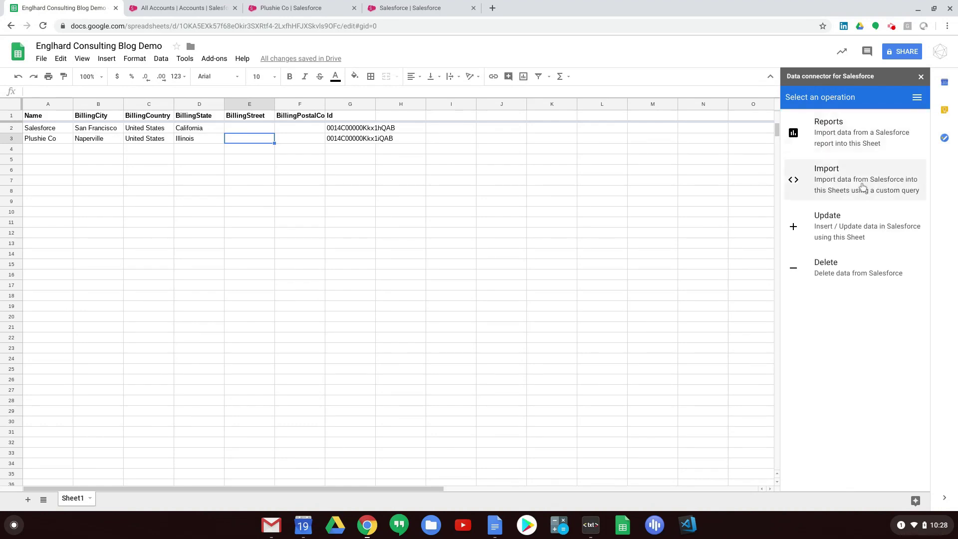
# Choose the Update operation for Account records with the Update mode selected.
pyautogui.click(837, 225)
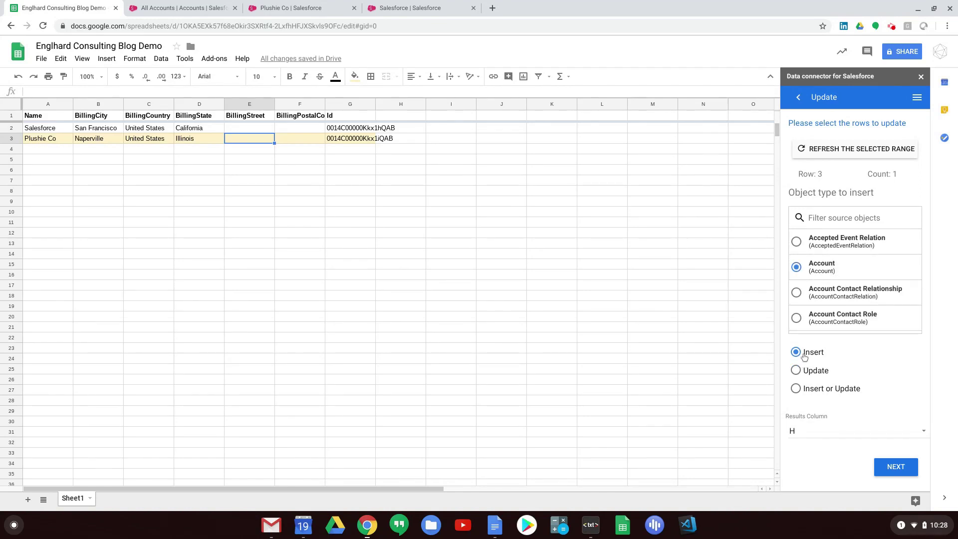
pyautogui.click(821, 375)
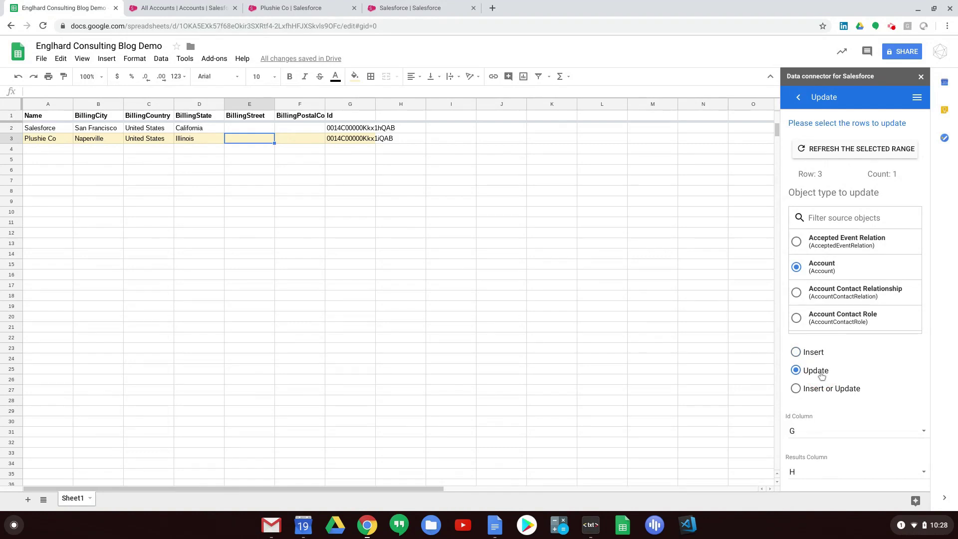
# Type a 'Results' header into cell H1 and make it bold.
pyautogui.scroll(-1, 818, 378)
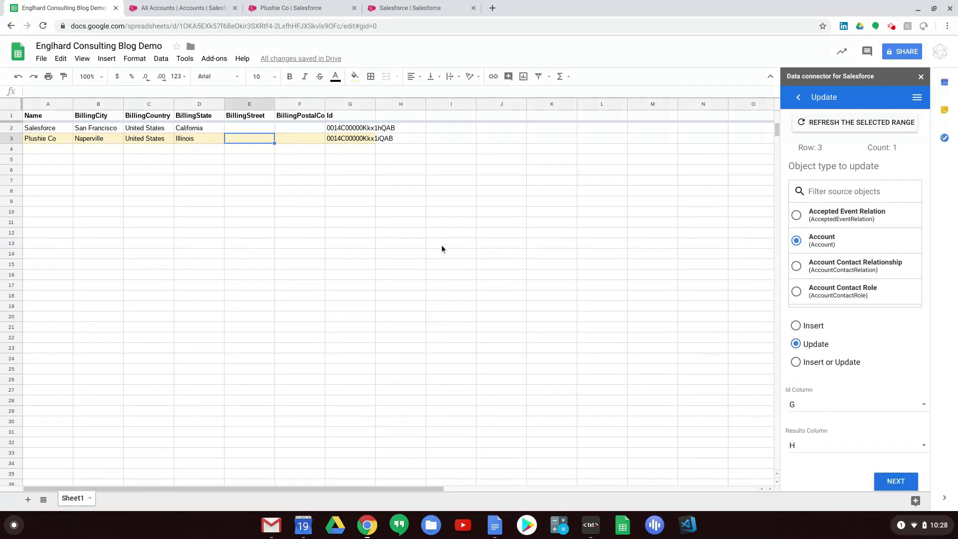
pyautogui.click(393, 116)
pyautogui.write('Result')
pyautogui.press('Return')
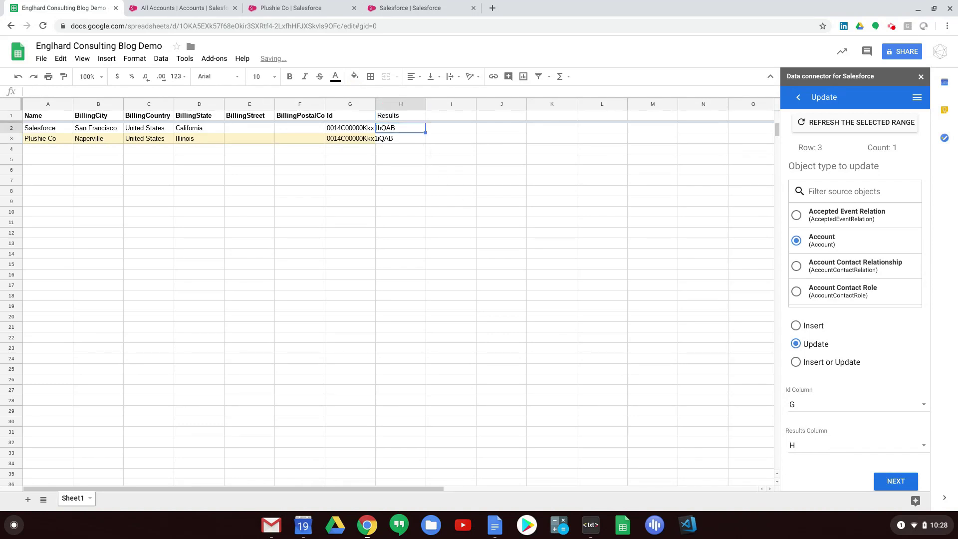
pyautogui.click(389, 117)
pyautogui.hotkey('ctrl', 'b')
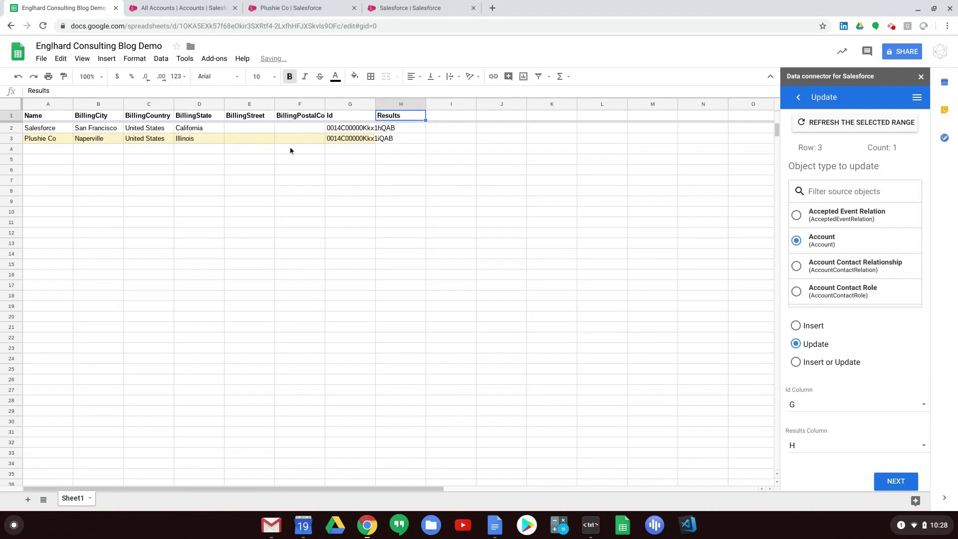
pyautogui.click(40, 139)
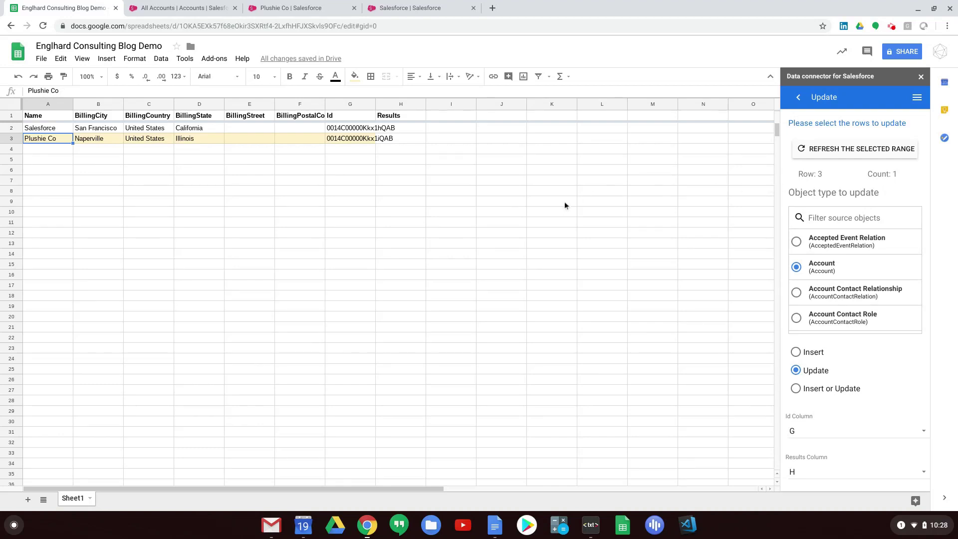
# Load range A2:G3 into the update and continue to the column-to-Account-field mapping.
pyautogui.moveTo(40, 129); pyautogui.dragTo(353, 142)
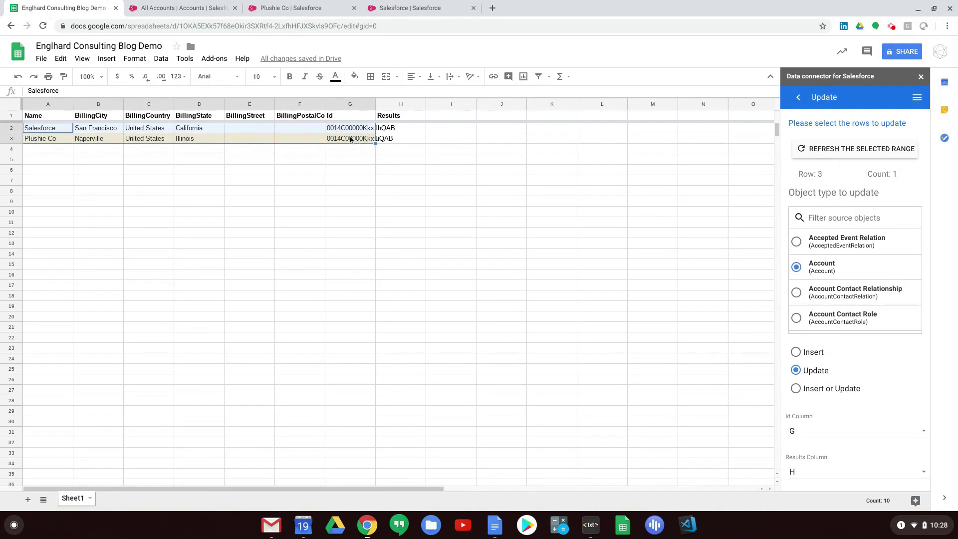
pyautogui.click(817, 155)
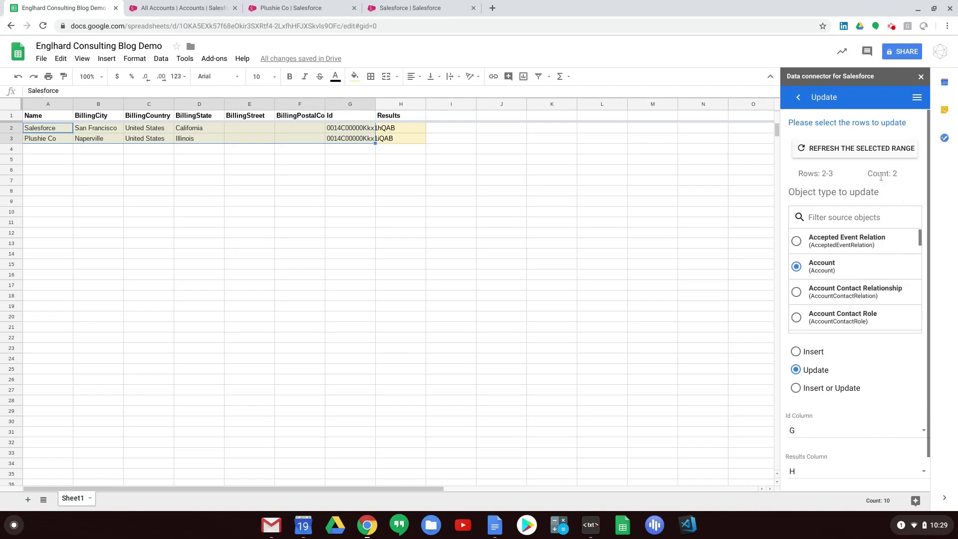
pyautogui.scroll(-1, 880, 177)
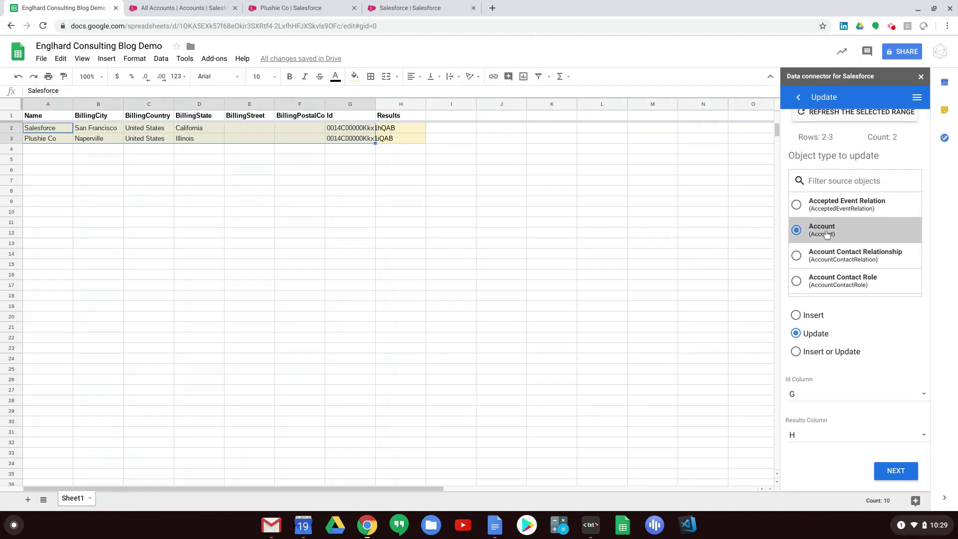
pyautogui.click(905, 470)
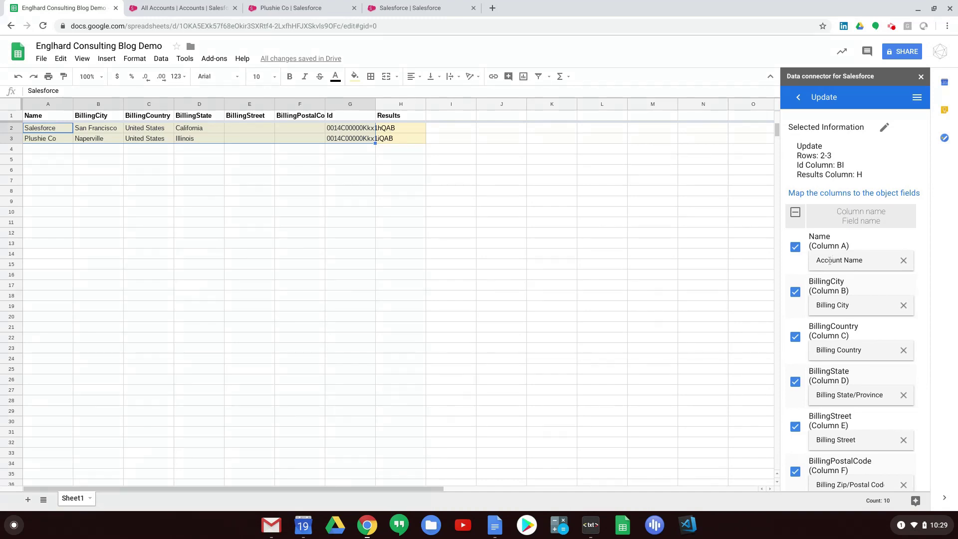
pyautogui.click(903, 260)
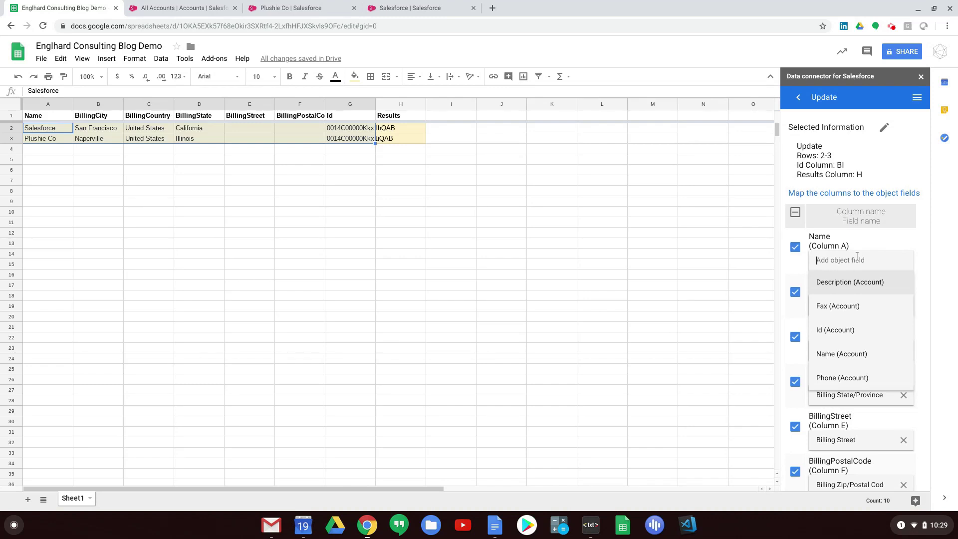
pyautogui.scroll(-2, 862, 353)
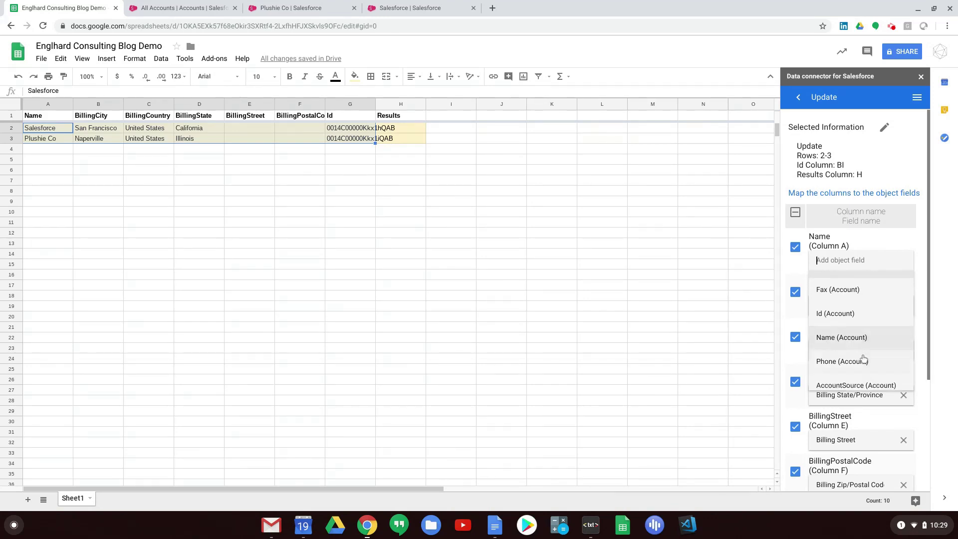
pyautogui.scroll(2, 863, 353)
pyautogui.write('name')
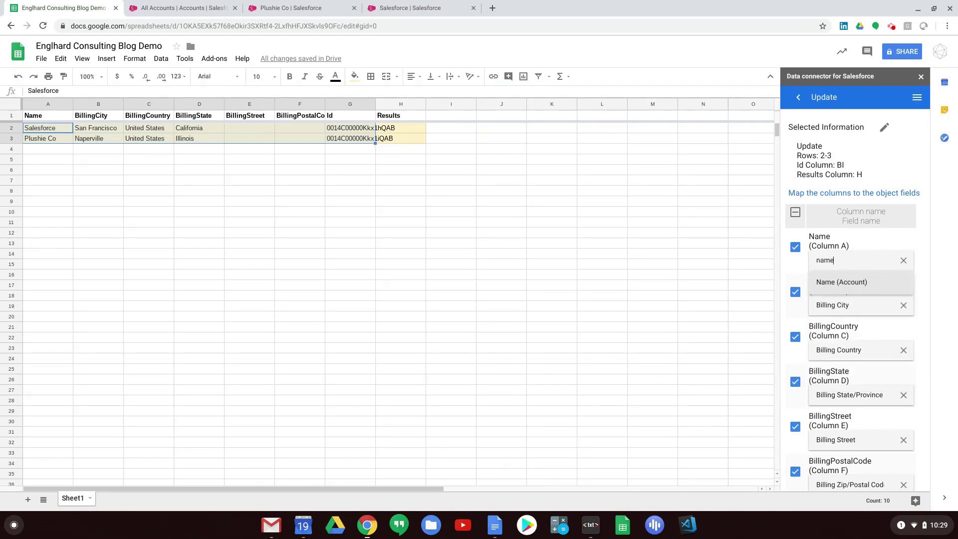
pyautogui.click(841, 289)
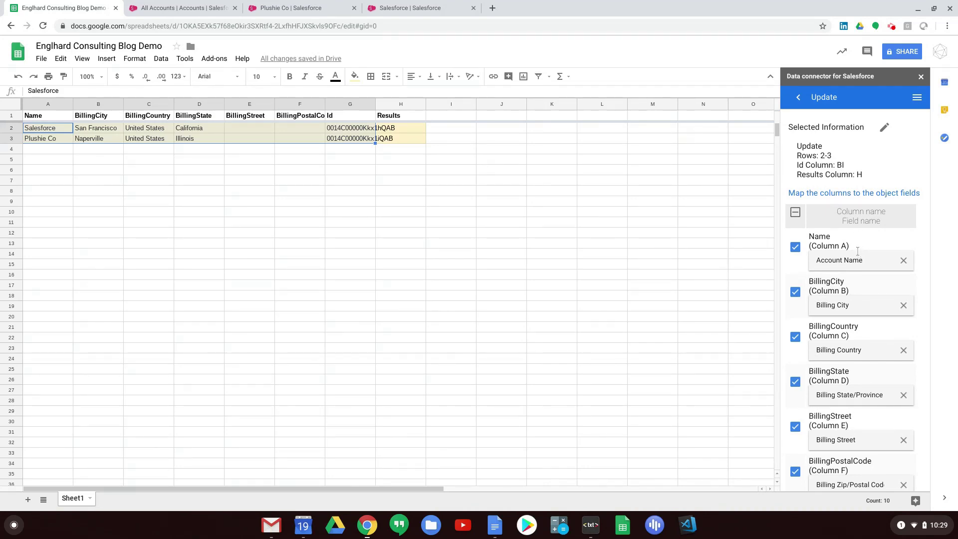
pyautogui.scroll(-5, 857, 251)
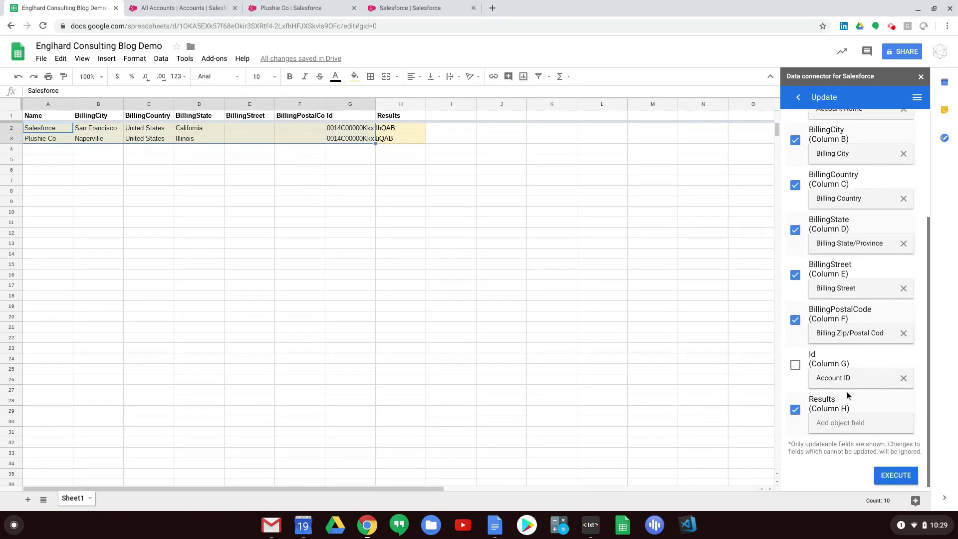
pyautogui.click(795, 410)
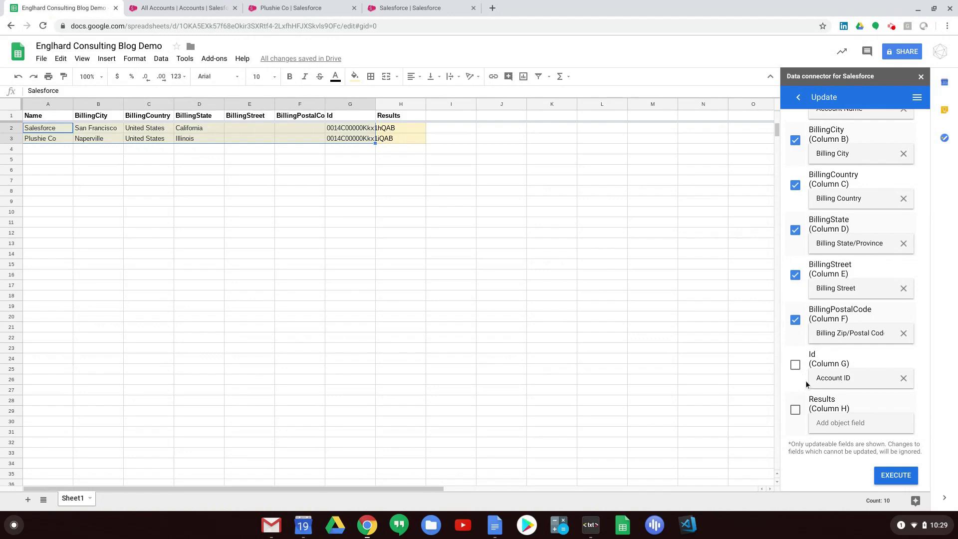
pyautogui.scroll(3, 822, 375)
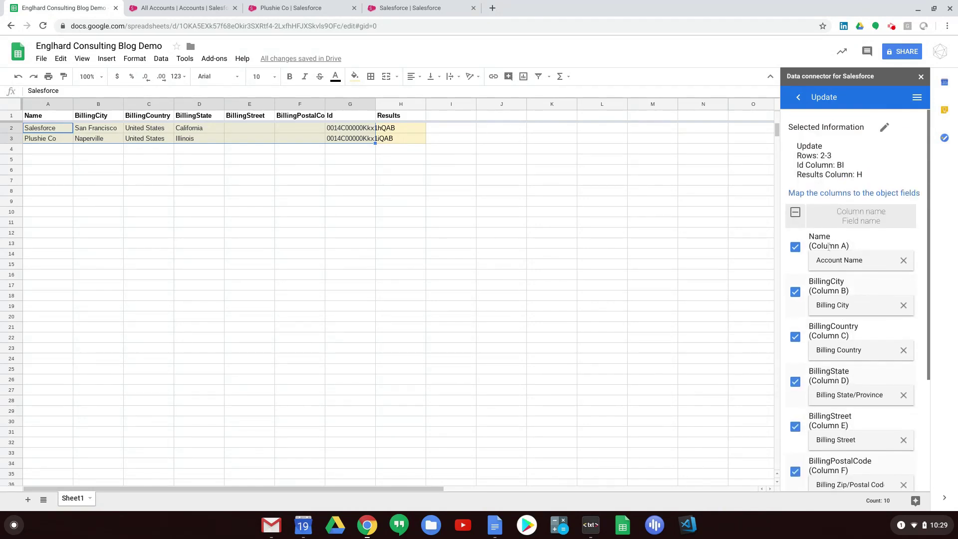
pyautogui.tripleClick(801, 164)
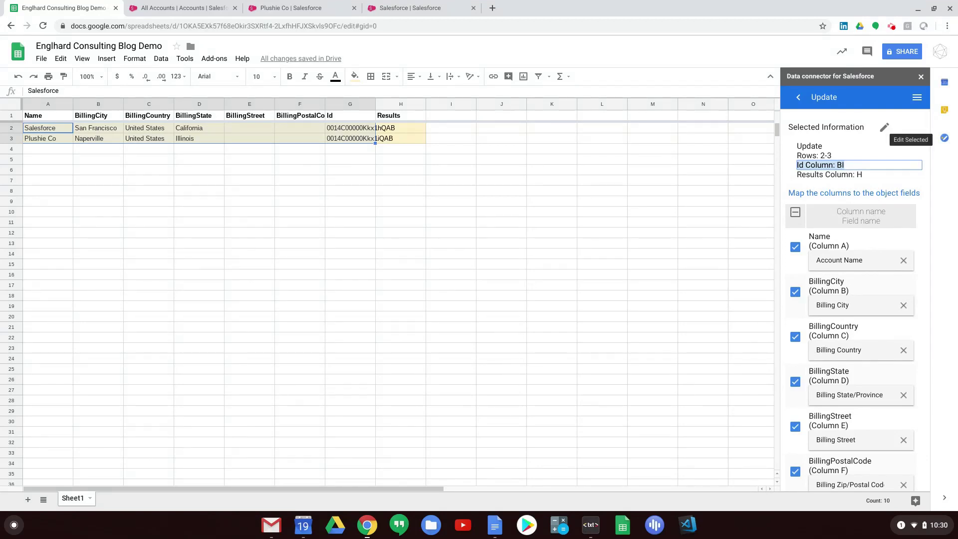
# Reopen the update settings and set column G as the Id column.
pyautogui.click(884, 128)
pyautogui.scroll(-2, 872, 412)
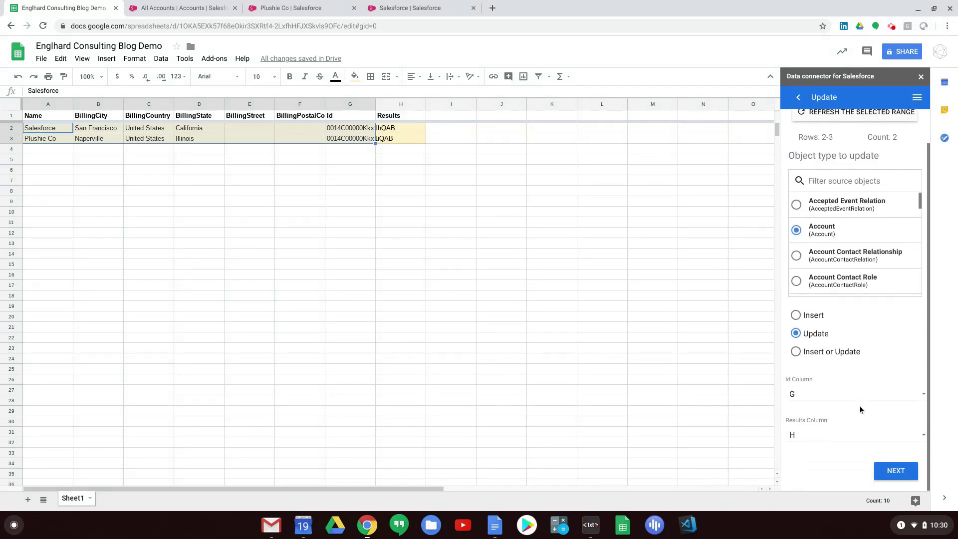
pyautogui.click(838, 397)
pyautogui.click(832, 400)
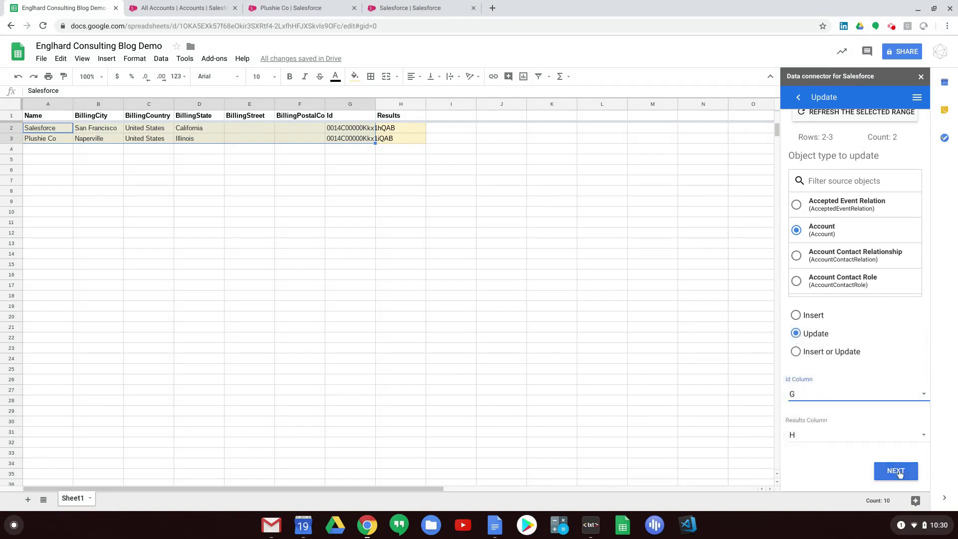
pyautogui.click(895, 470)
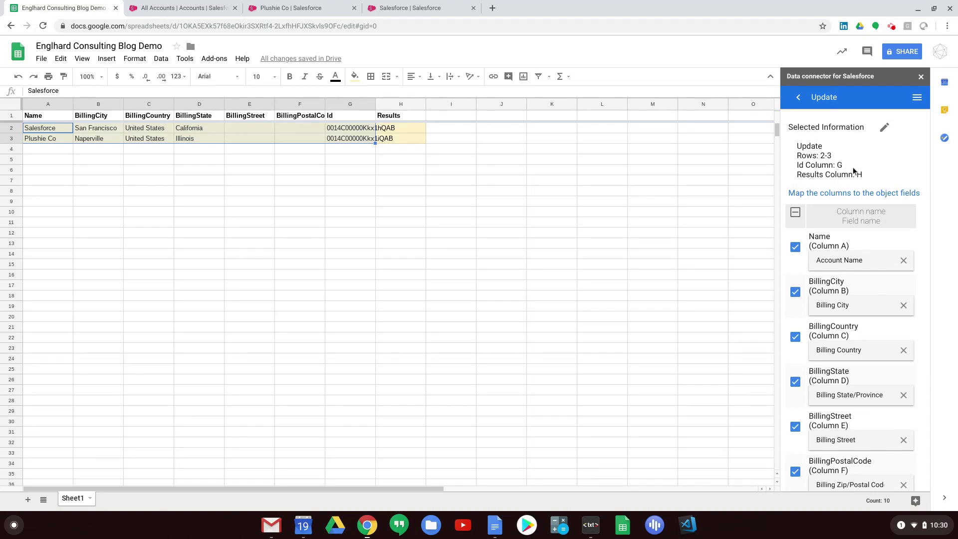
# Run the update to Salesforce without mapping Results, confirming both records now read Updated.
pyautogui.scroll(-3, 853, 171)
pyautogui.click(796, 408)
pyautogui.click(904, 476)
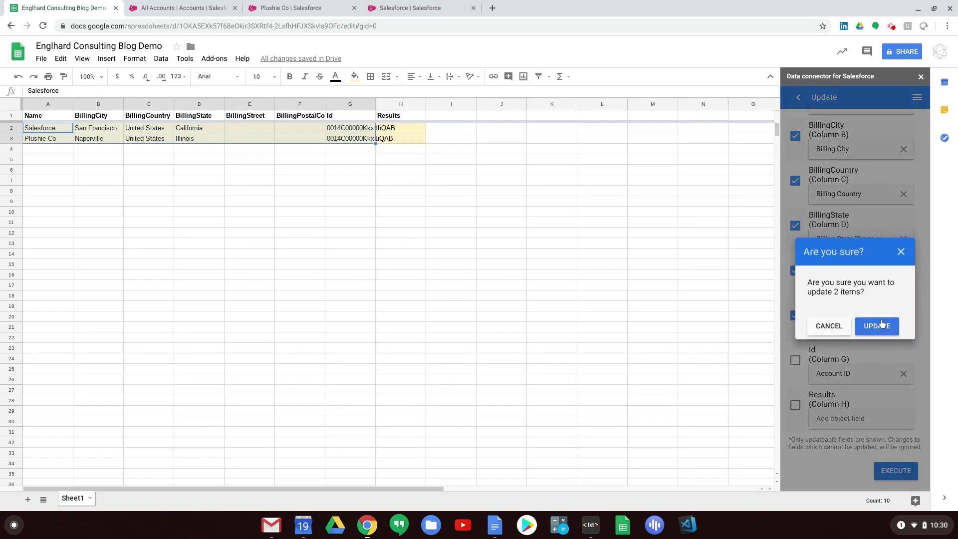
pyautogui.click(870, 330)
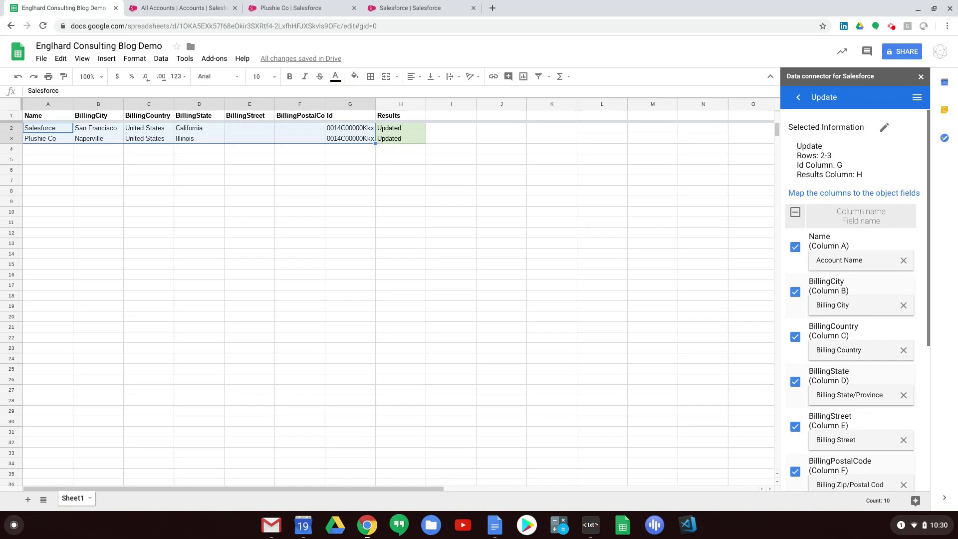
pyautogui.moveTo(399, 129); pyautogui.dragTo(395, 146)
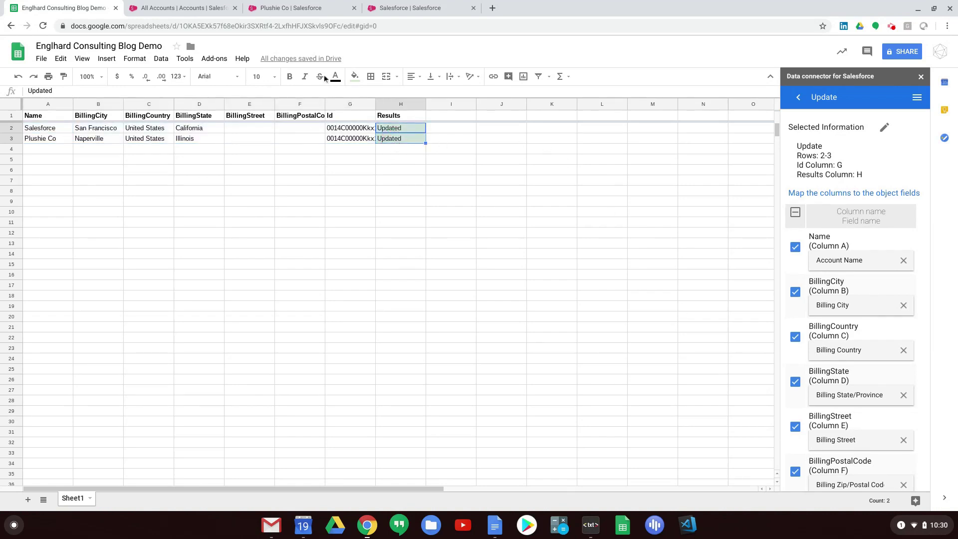
pyautogui.click(274, 7)
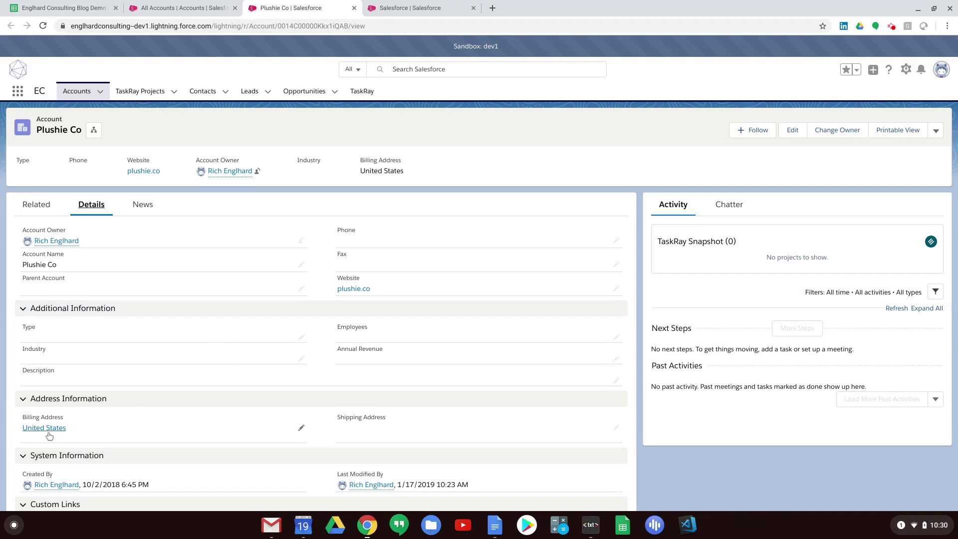
# Reload the Plushie Co record and check its details show Naperville, Illinois.
pyautogui.click(40, 26)
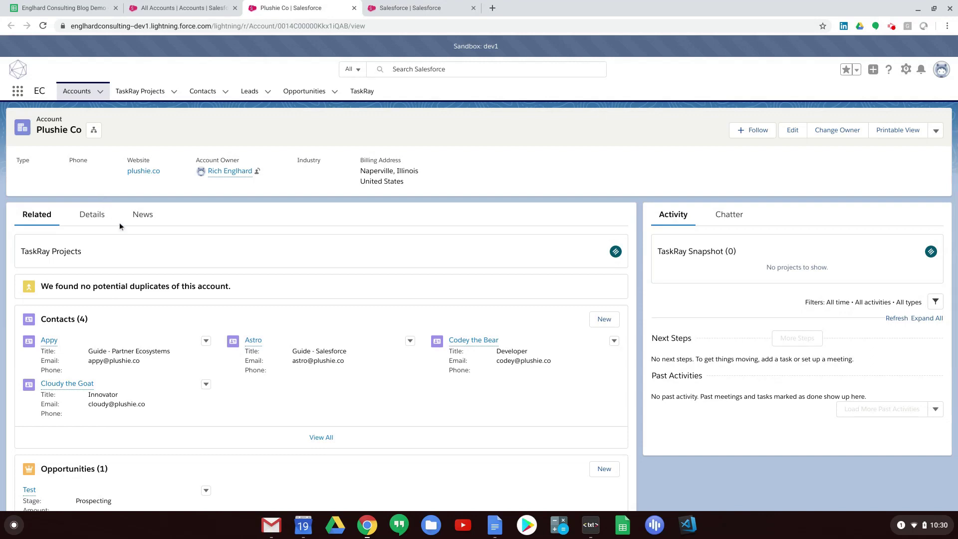
pyautogui.scroll(-2, 149, 259)
pyautogui.scroll(2, 149, 257)
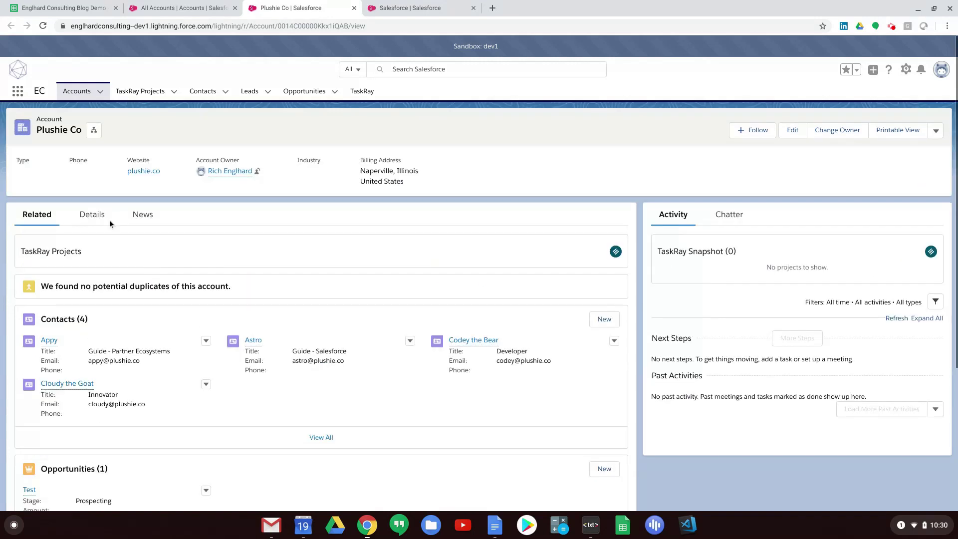
pyautogui.click(94, 215)
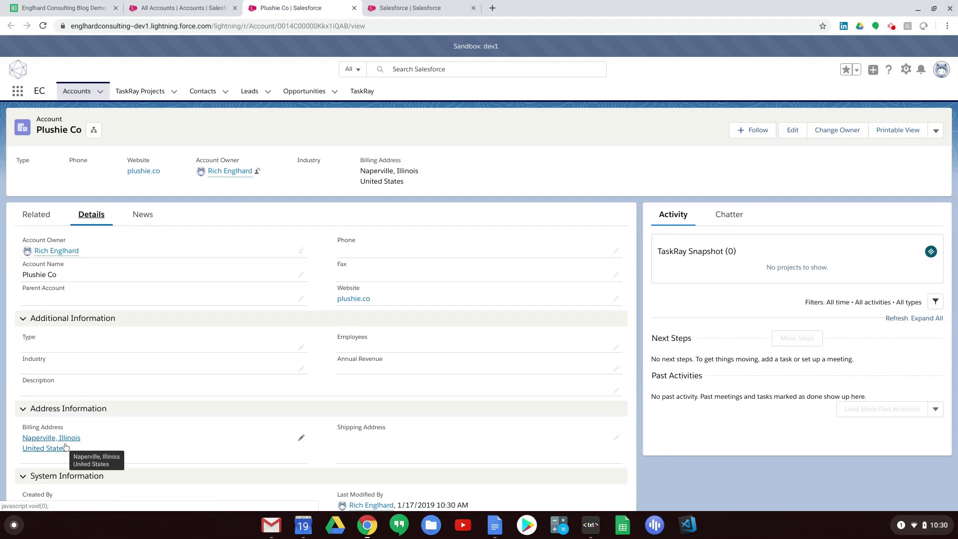
# Reload the Salesforce account record to confirm San Francisco, California, then return to the spreadsheet.
pyautogui.click(405, 7)
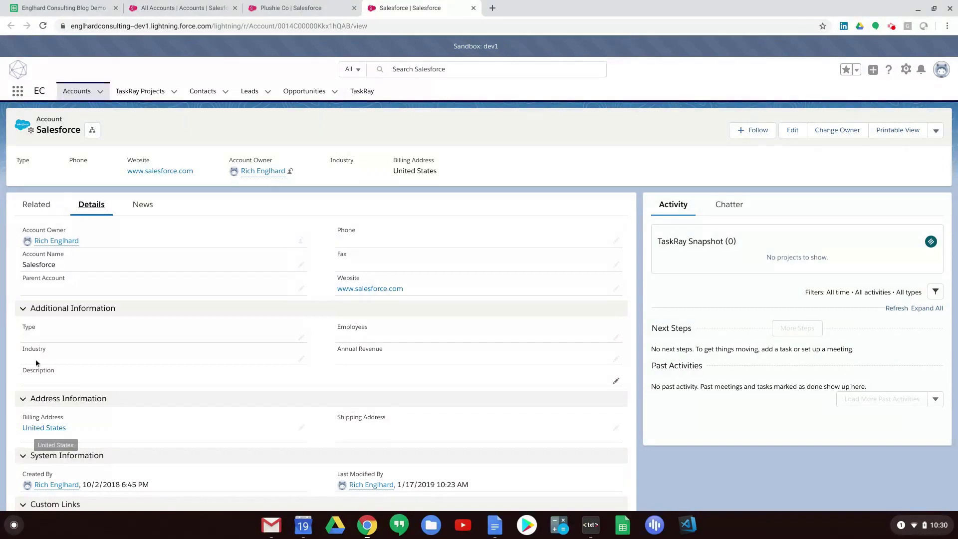
pyautogui.click(40, 28)
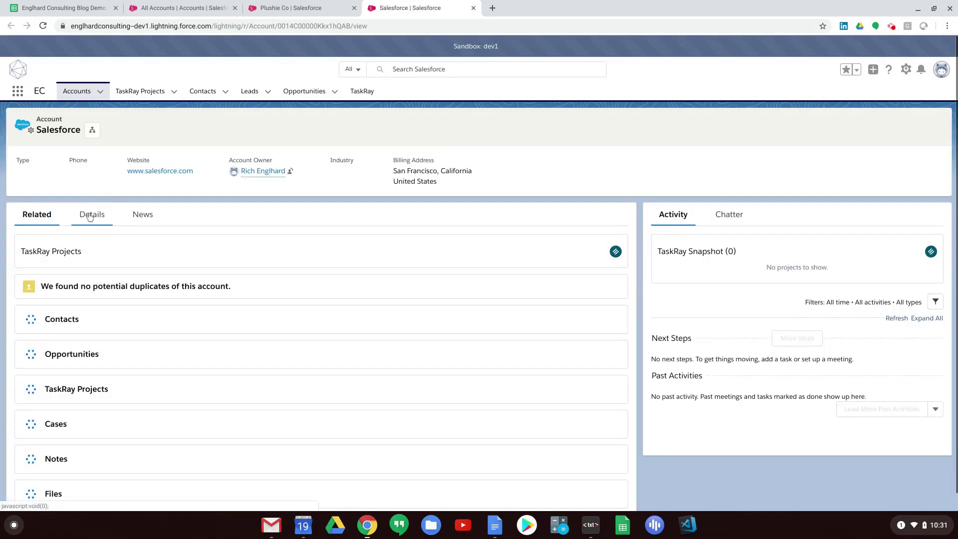
pyautogui.click(91, 214)
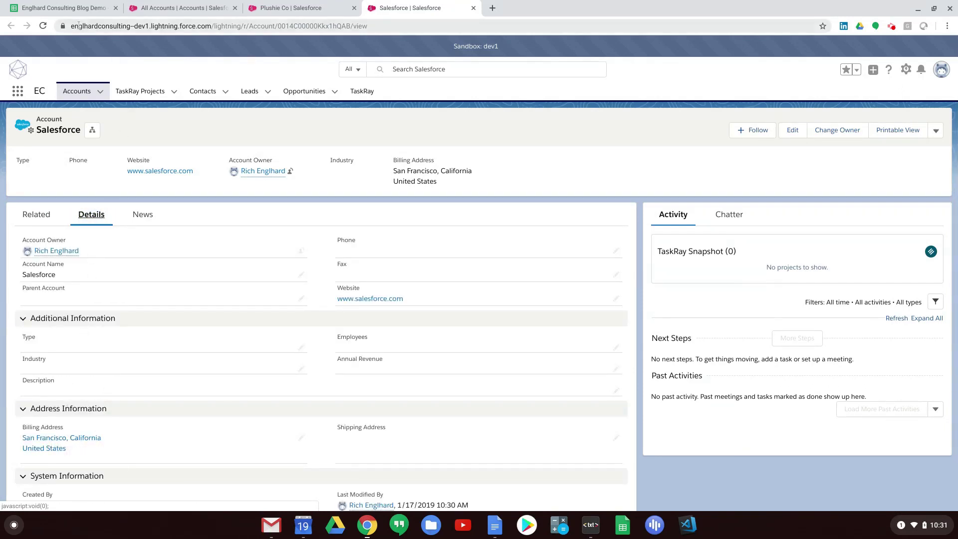
pyautogui.click(85, 9)
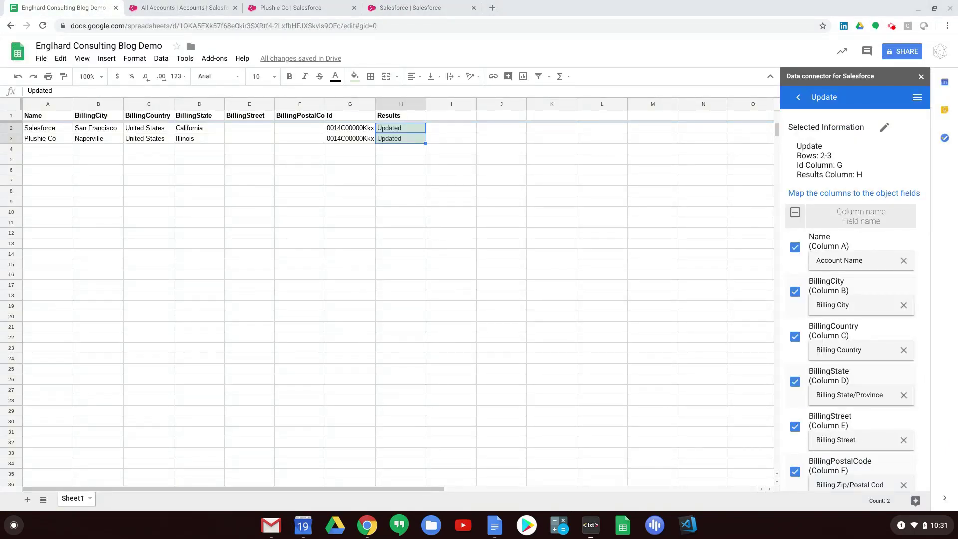
# Start a new Salesforce Import operation using the SOQL editor.
pyautogui.click(799, 97)
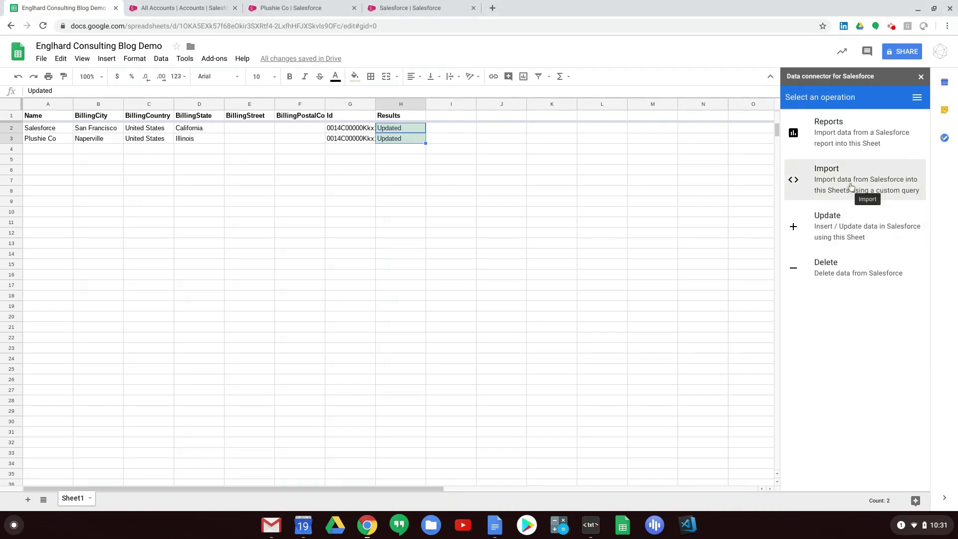
pyautogui.click(851, 188)
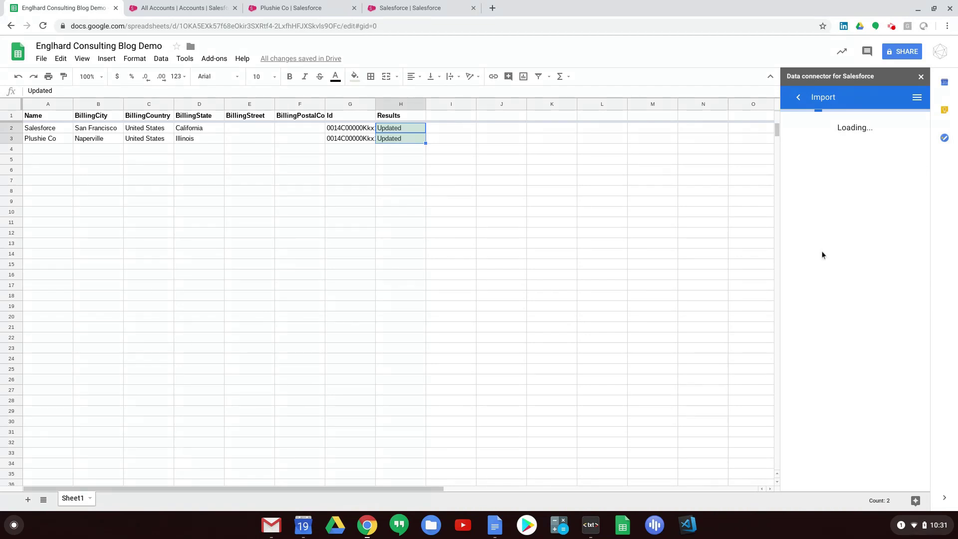
pyautogui.click(825, 320)
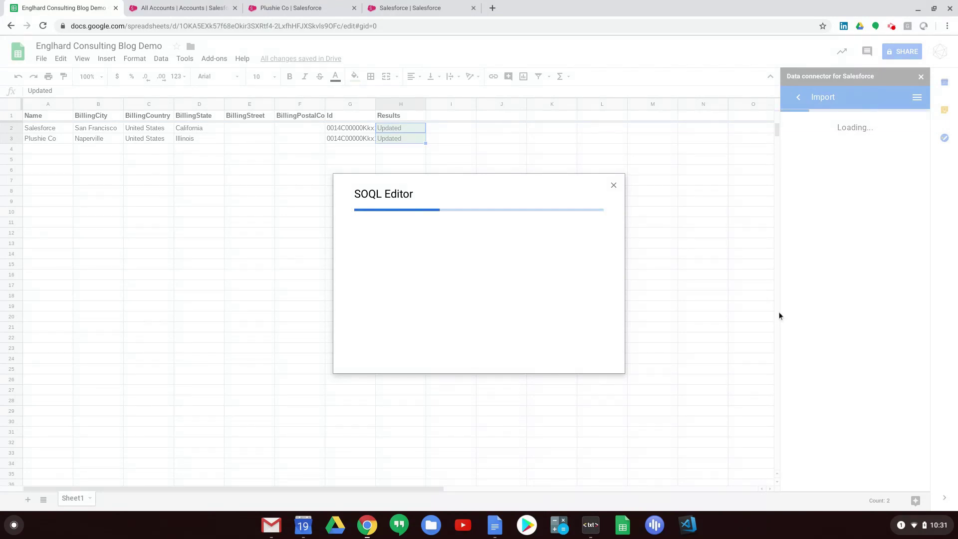
# Paste and run the Accounts query with a Contacts subquery for Id, FirstName and LastName.
pyautogui.click(424, 254)
pyautogui.rightClick(412, 257)
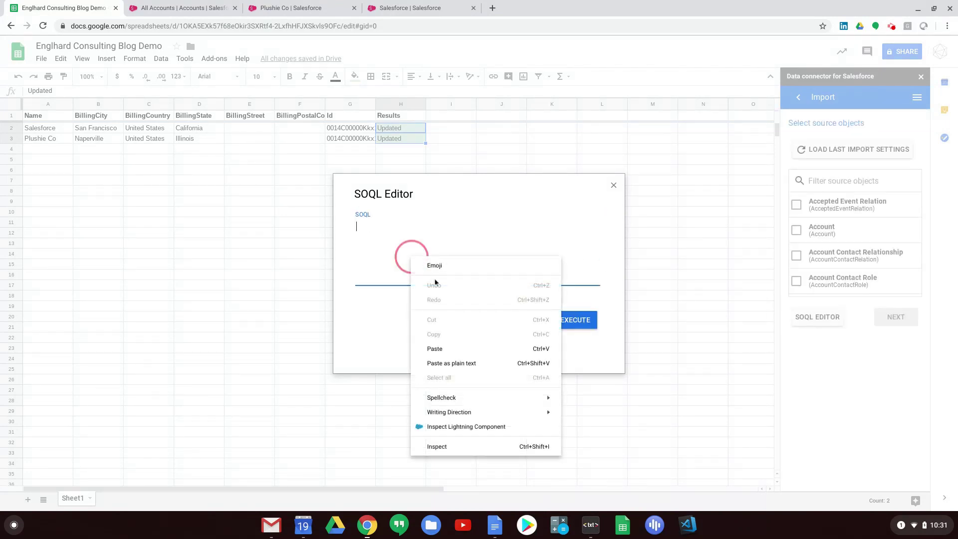
pyautogui.click(446, 350)
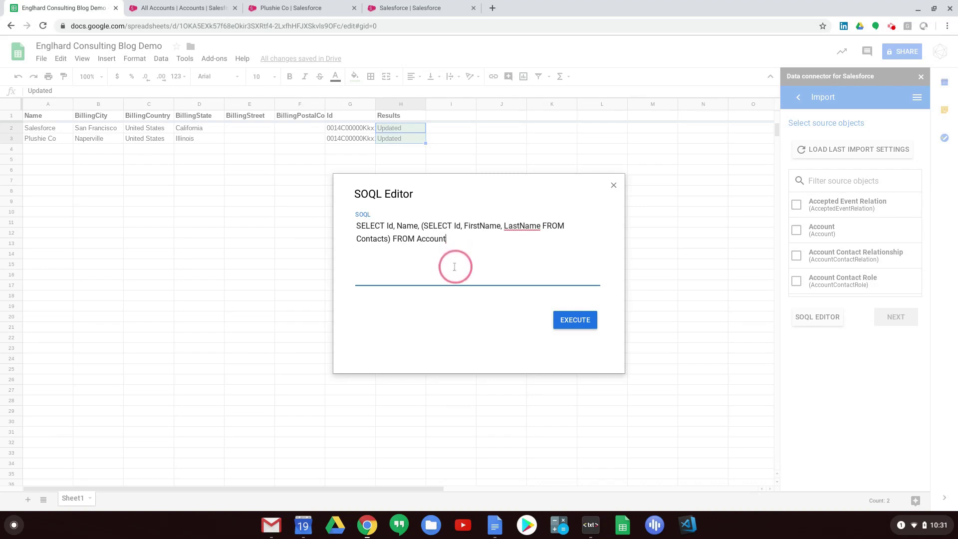
pyautogui.click(575, 322)
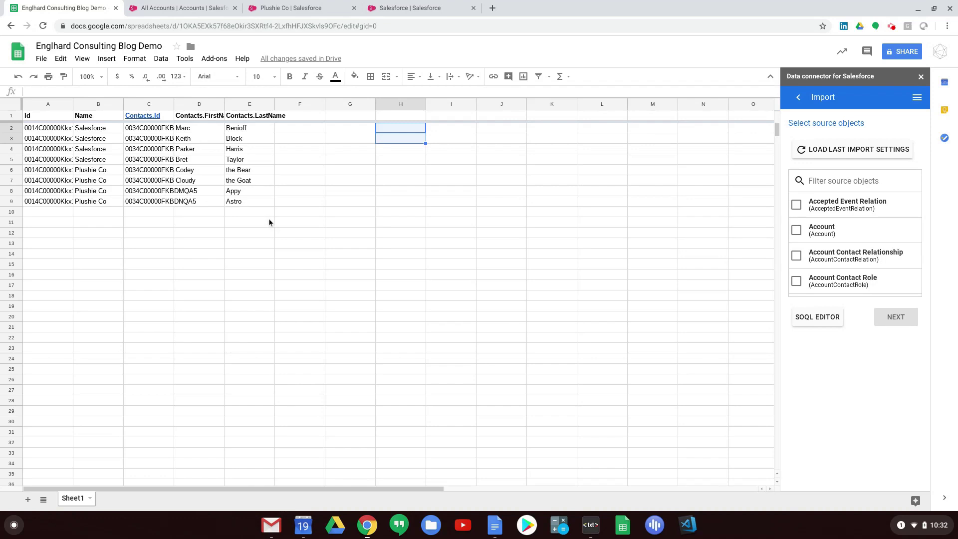
pyautogui.click(813, 319)
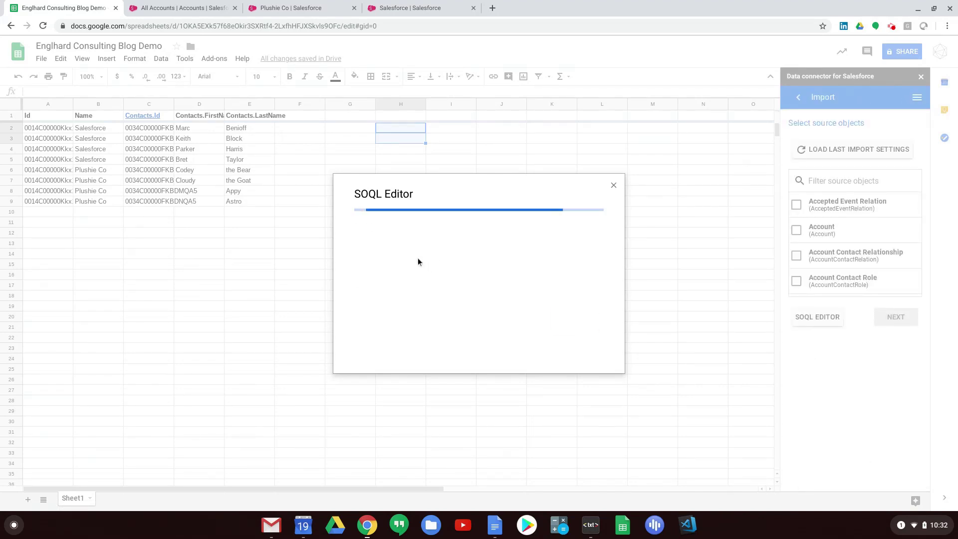
# Run the query 'SELECT Id, FirstName, LastName, Account.Name FROM Contact'.
pyautogui.click(417, 258)
pyautogui.write('S')
pyautogui.write('ELECT Id')
pyautogui.write(', FirstName, Las')
pyautogui.write('tName, Ac')
pyautogui.write('count.n')
pyautogui.press('BackSpace')
pyautogui.write('Name')
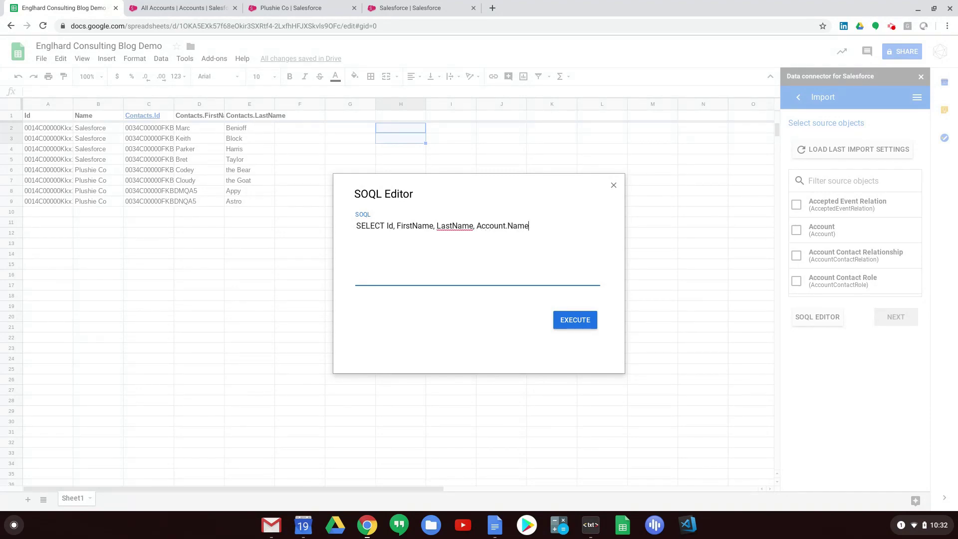
pyautogui.write(' FROM Contact')
pyautogui.click(585, 323)
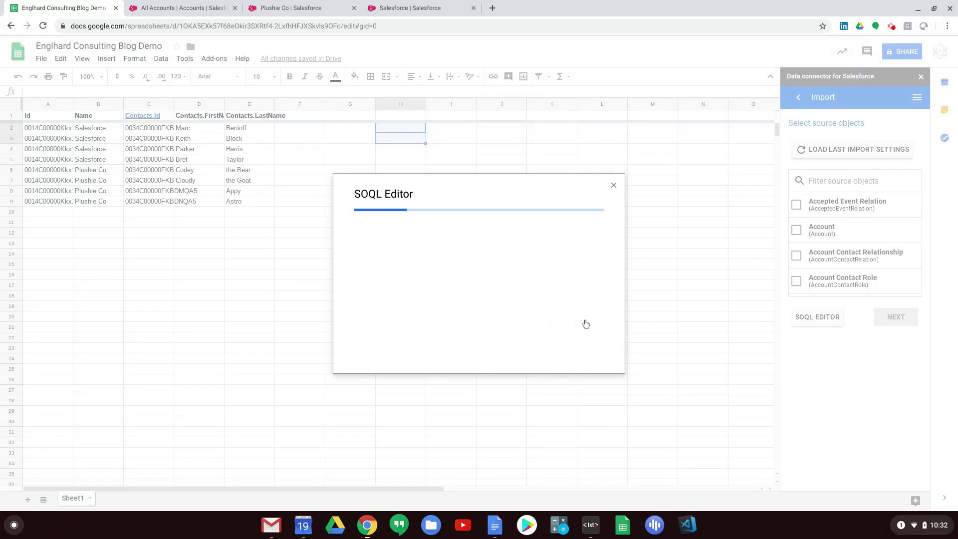